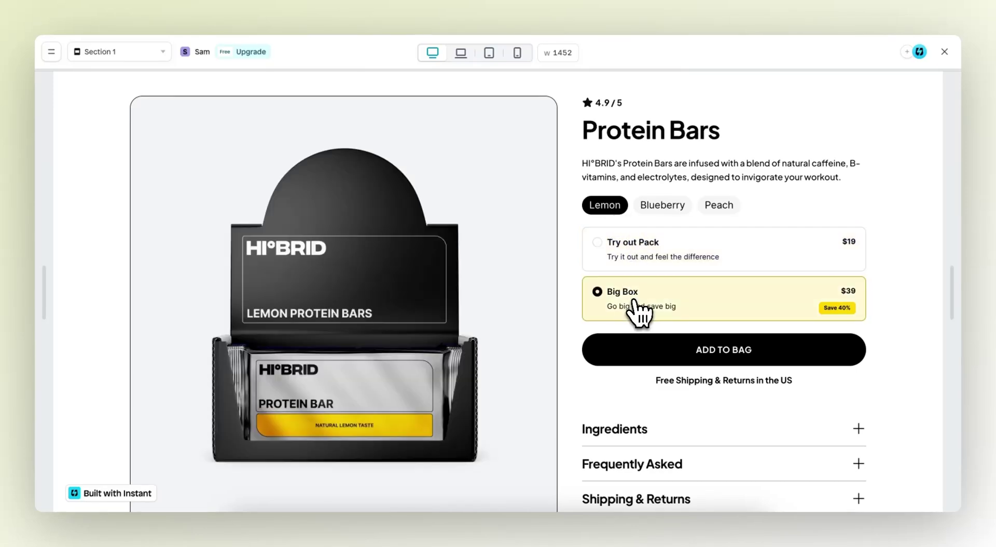
# - Test the flavor options and the Try out Pack and Big Box choices in the product preview, and exit the preview
pyautogui.click(717, 207)
pyautogui.click(669, 210)
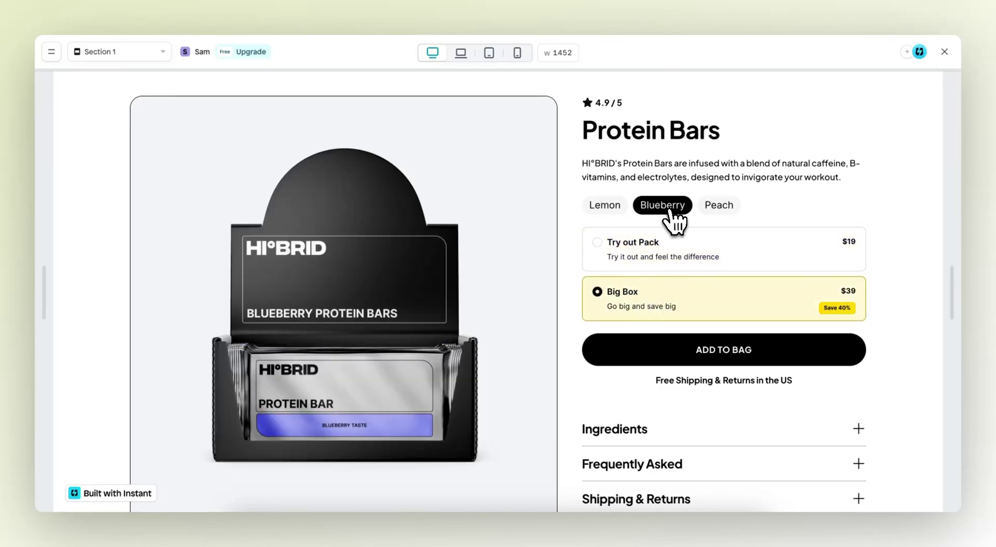
pyautogui.click(614, 208)
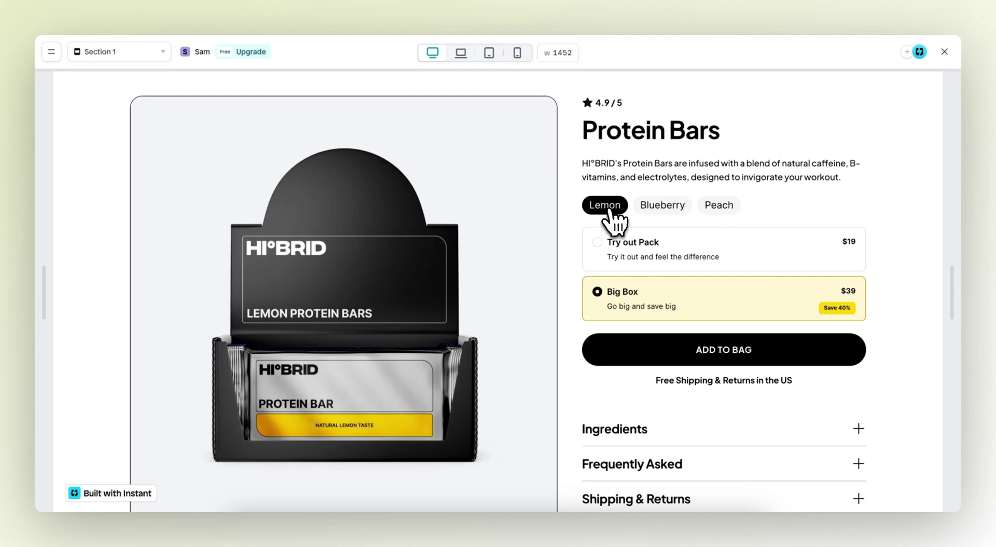
pyautogui.click(621, 256)
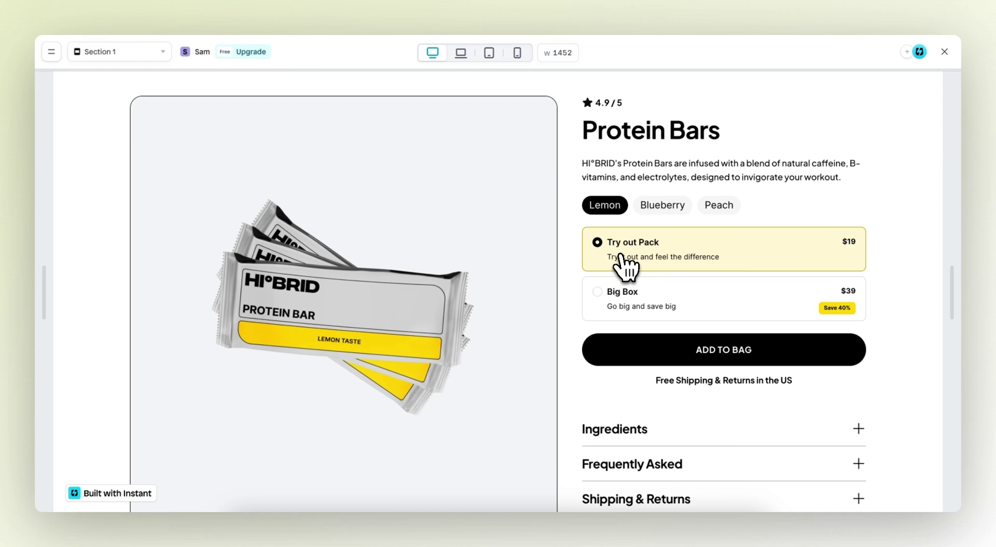
pyautogui.click(636, 298)
pyautogui.click(711, 206)
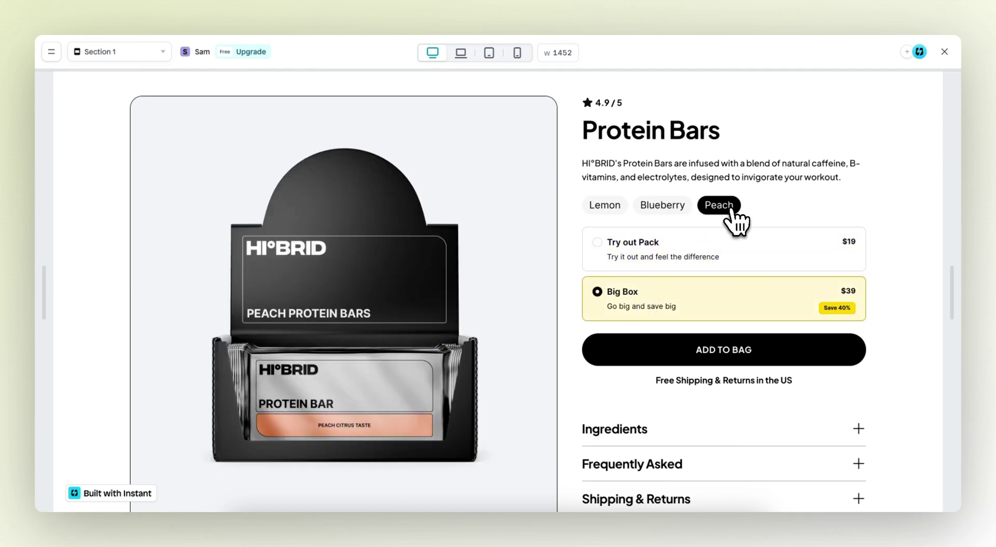
pyautogui.press('Escape')
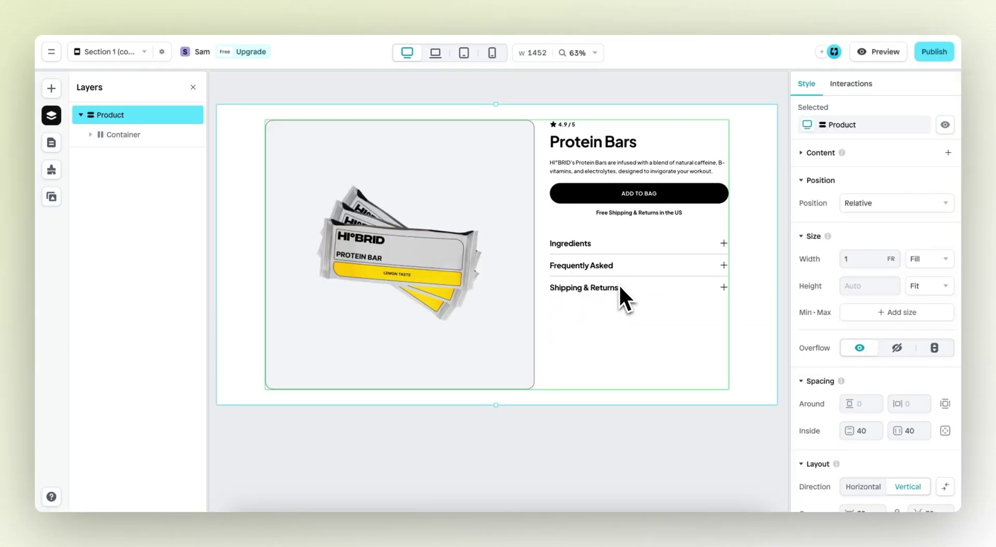
# - Check the Container's product source and review the Amount and Flavor variants of the product in Shopify
pyautogui.click(619, 285)
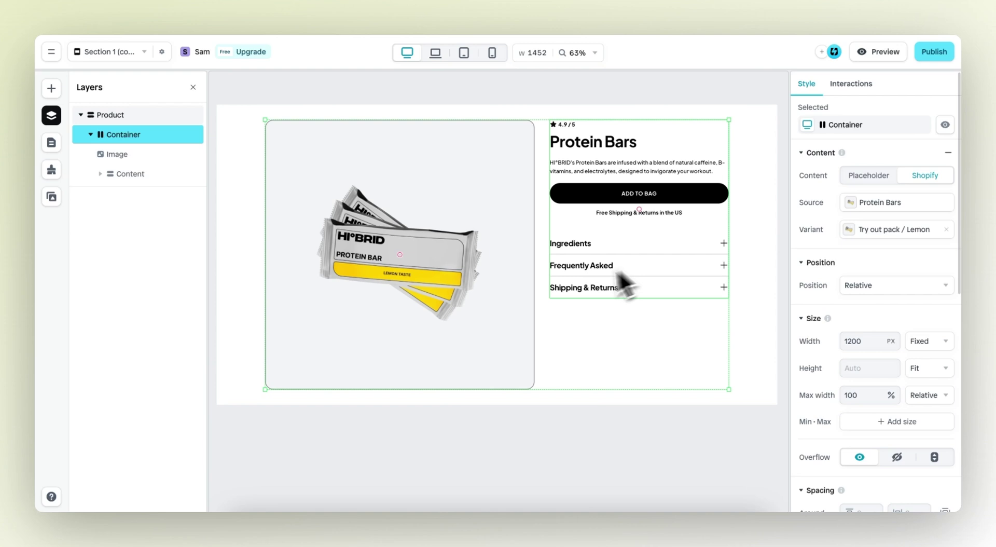
pyautogui.click(326, 10)
pyautogui.scroll(4, 556, 235)
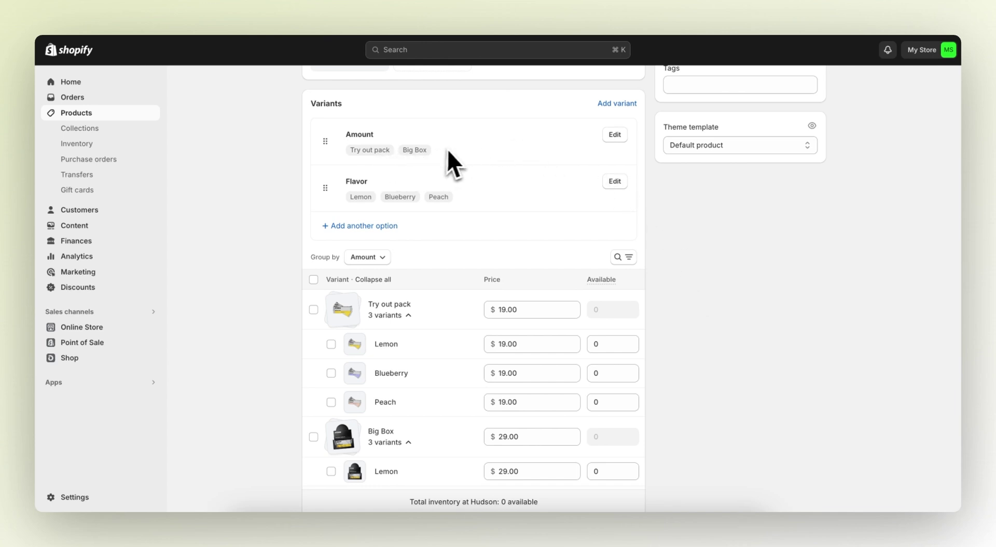
pyautogui.scroll(-1, 483, 153)
pyautogui.scroll(-3, 504, 163)
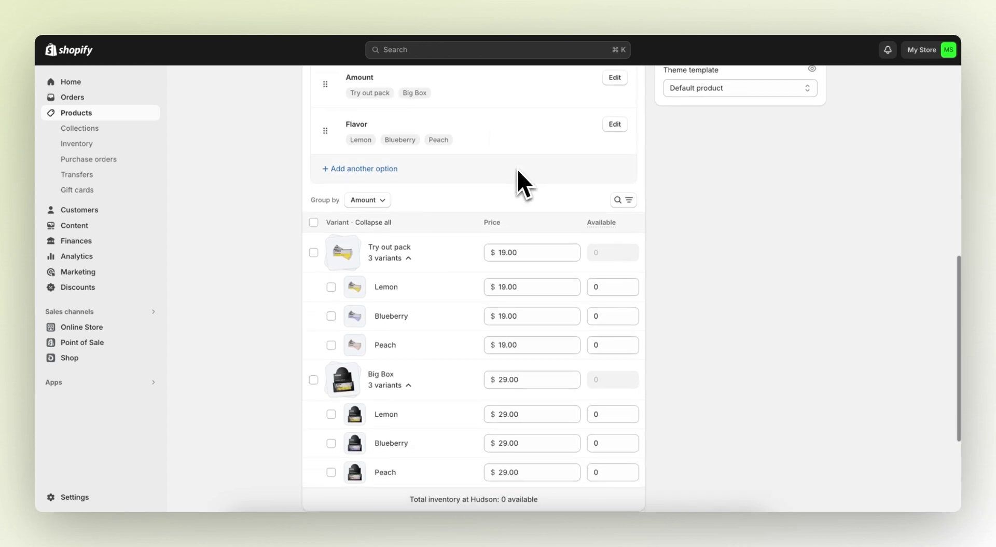
pyautogui.scroll(-2, 724, 281)
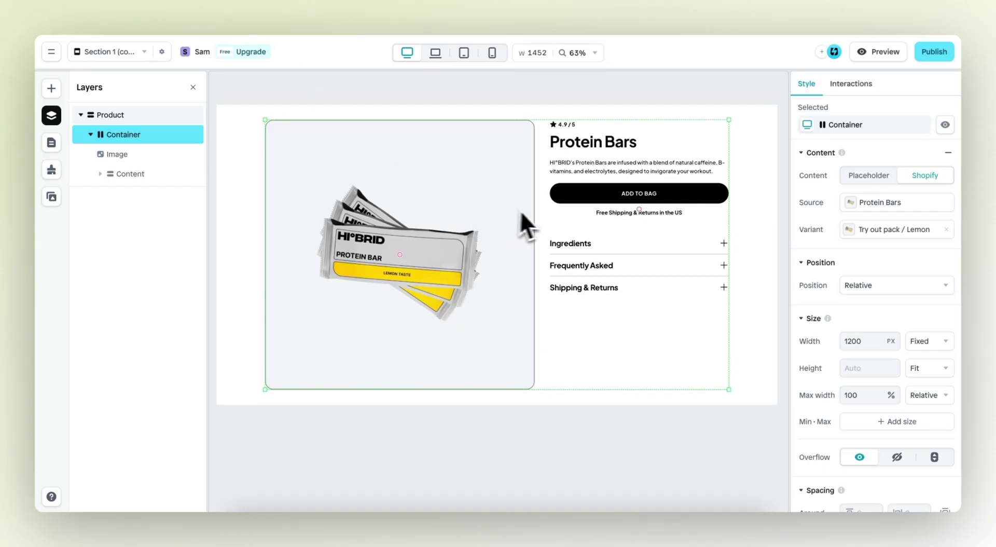
# - Insert a custom variant product element between the description and the Add to Bag button
pyautogui.click(51, 88)
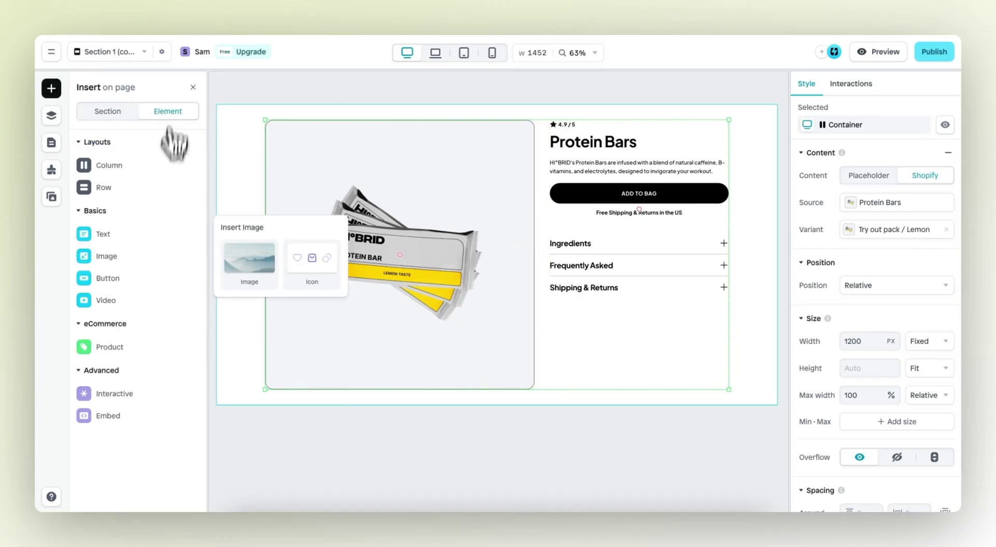
pyautogui.moveTo(136, 346)
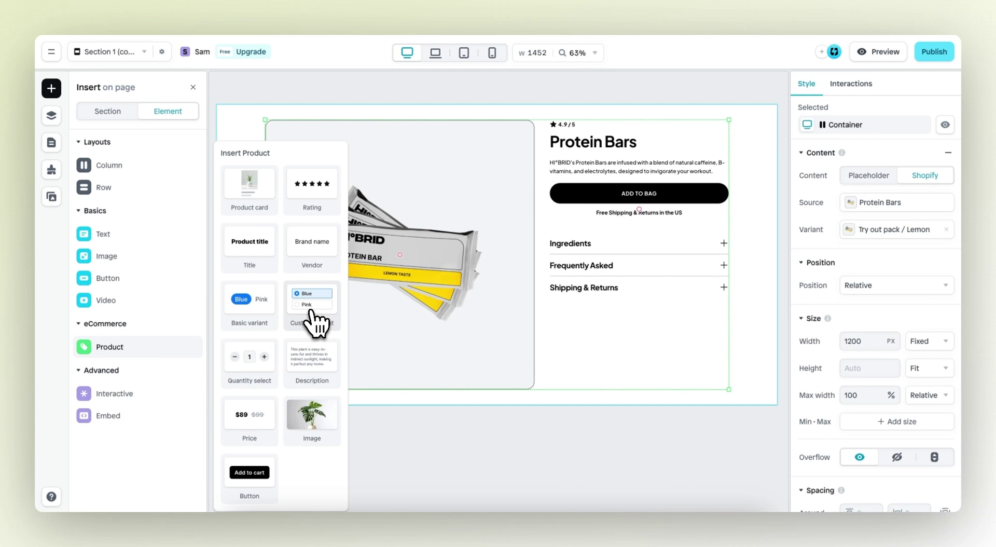
pyautogui.moveTo(312, 311); pyautogui.dragTo(621, 182)
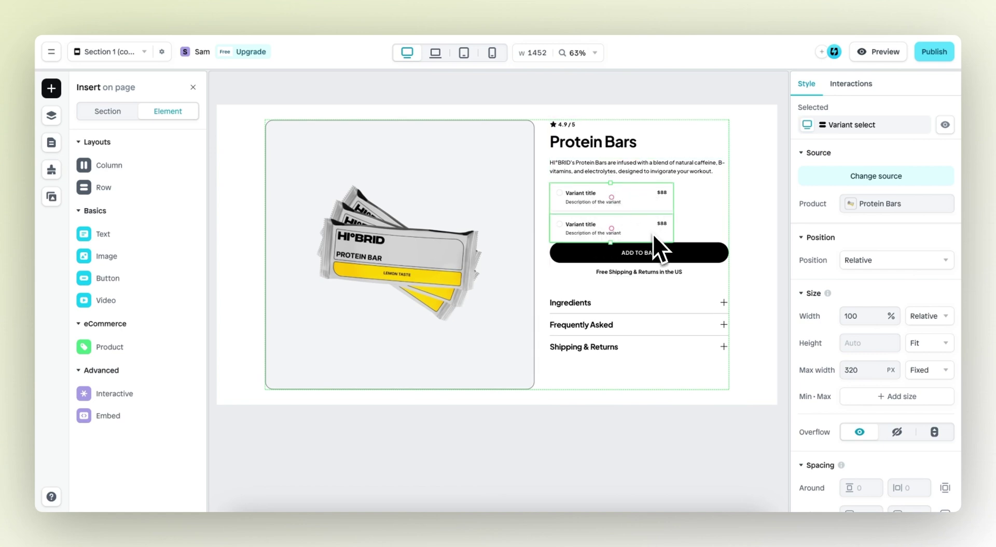
# - Give the Variant select element an outer bottom spacing of 20
pyautogui.scroll(-5, 842, 309)
pyautogui.click(946, 264)
pyautogui.click(863, 289)
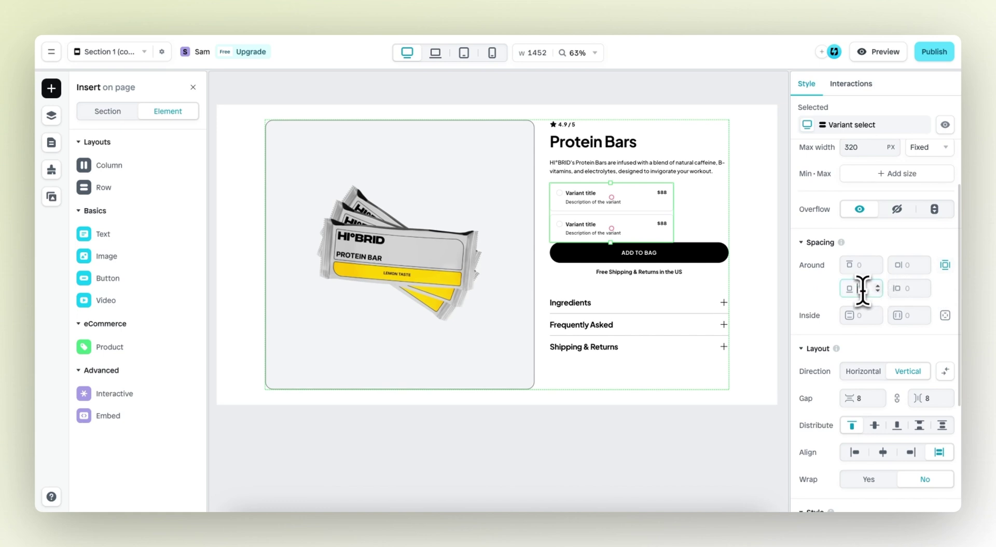
pyautogui.write('20')
pyautogui.click(768, 244)
# - Remove the maximum width limit from the Variant select element
pyautogui.click(627, 223)
pyautogui.click(650, 214)
pyautogui.click(649, 206)
pyautogui.click(655, 211)
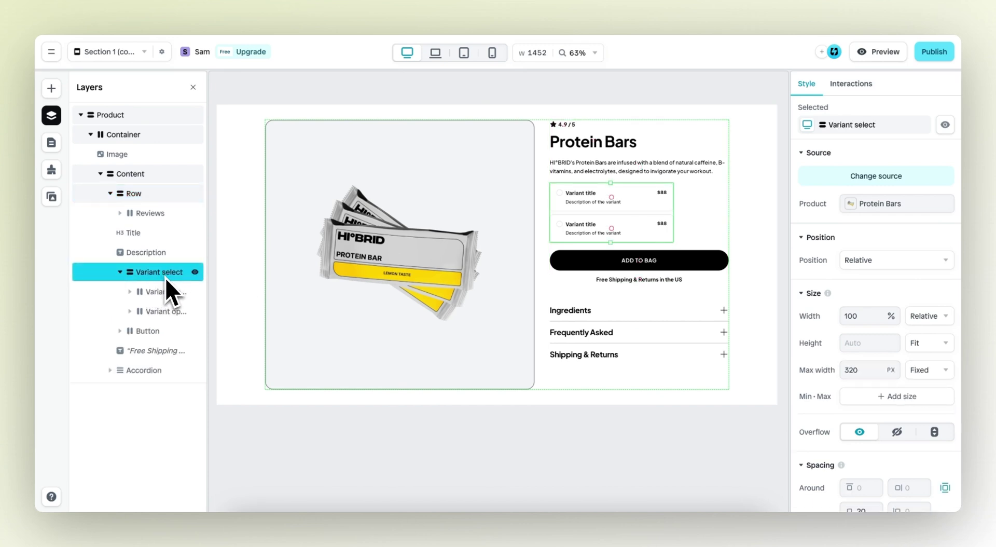
pyautogui.scroll(-4, 809, 285)
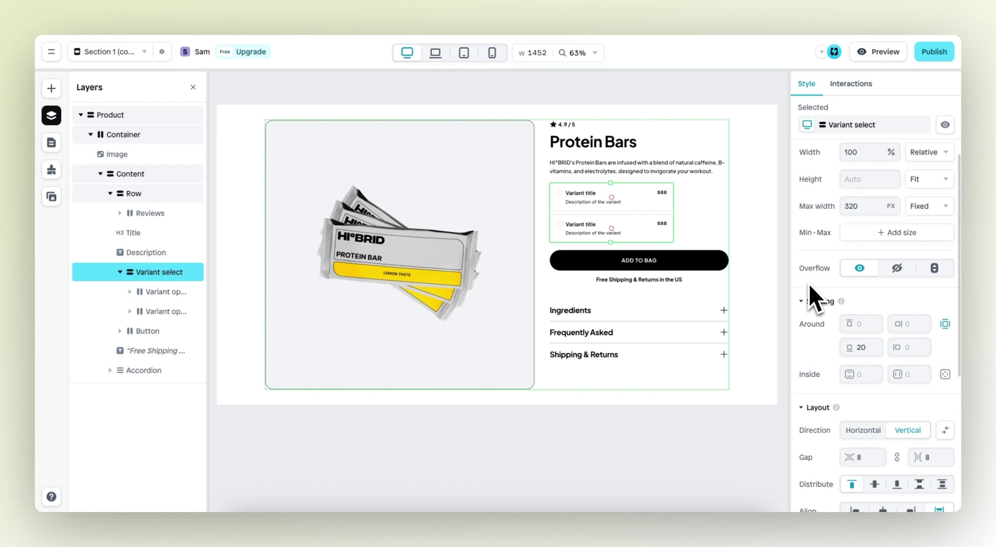
pyautogui.scroll(1, 810, 285)
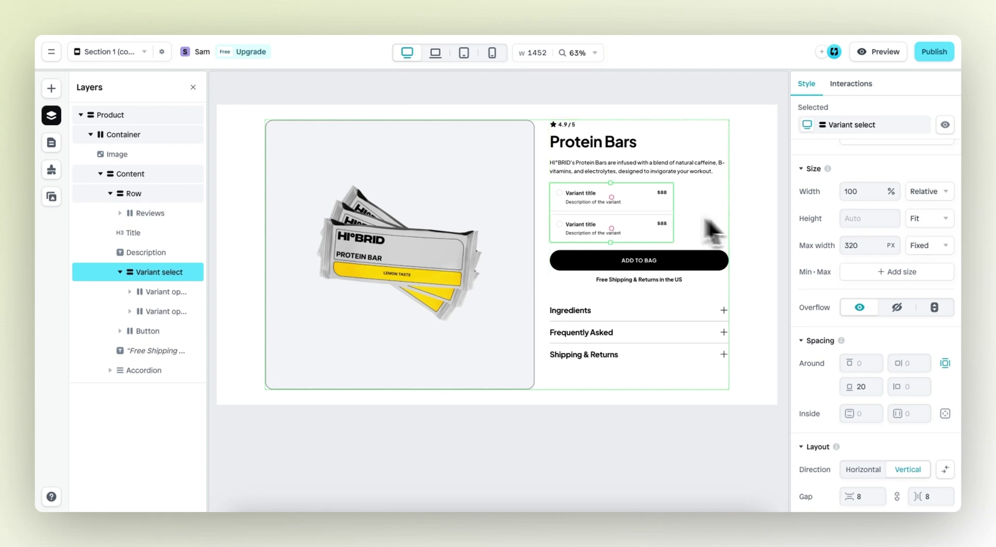
pyautogui.moveTo(864, 245); pyautogui.dragTo(792, 247)
pyautogui.press('BackSpace')
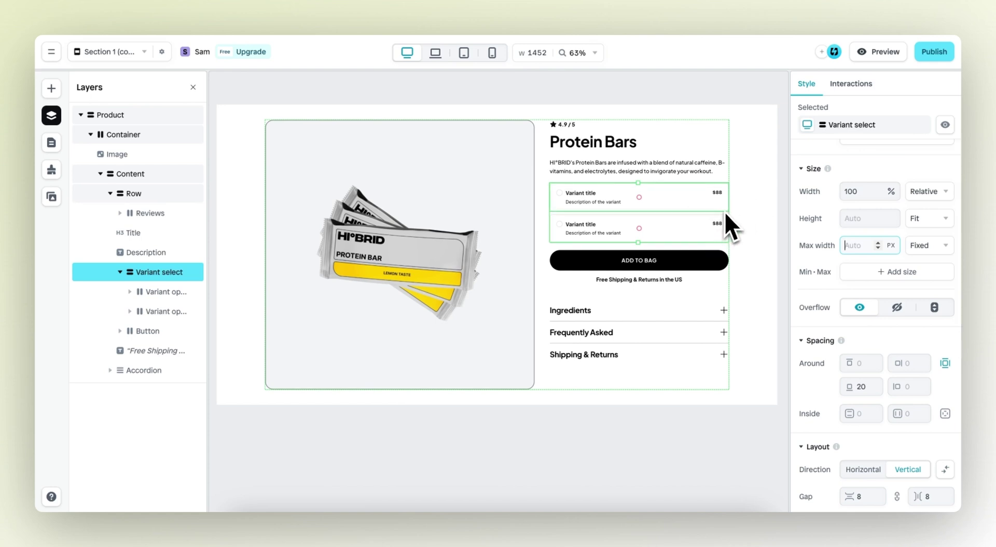
# - Set the first variant option's action to the Amount option with Try out pack as its selected value
pyautogui.scroll(2, 747, 201)
pyautogui.scroll(3, 747, 202)
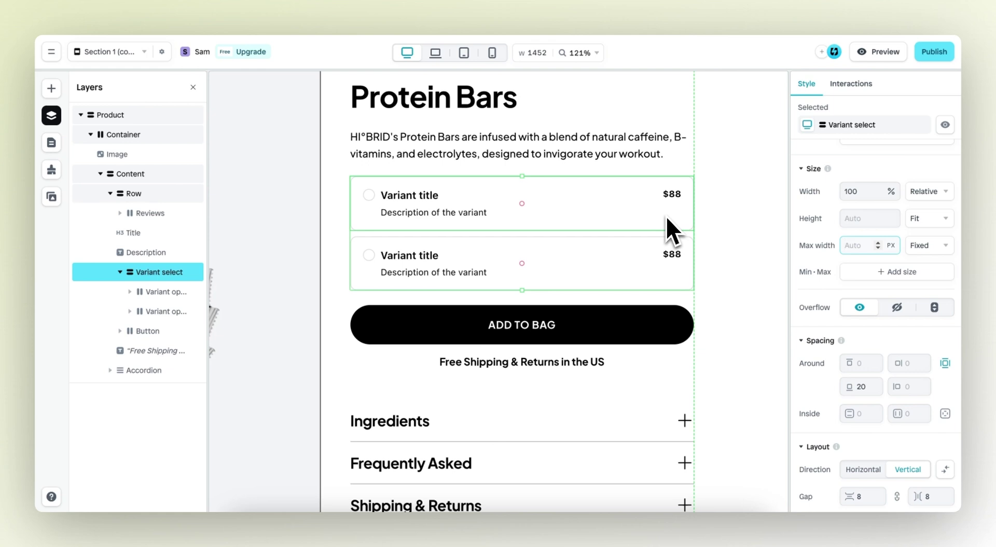
pyautogui.click(650, 214)
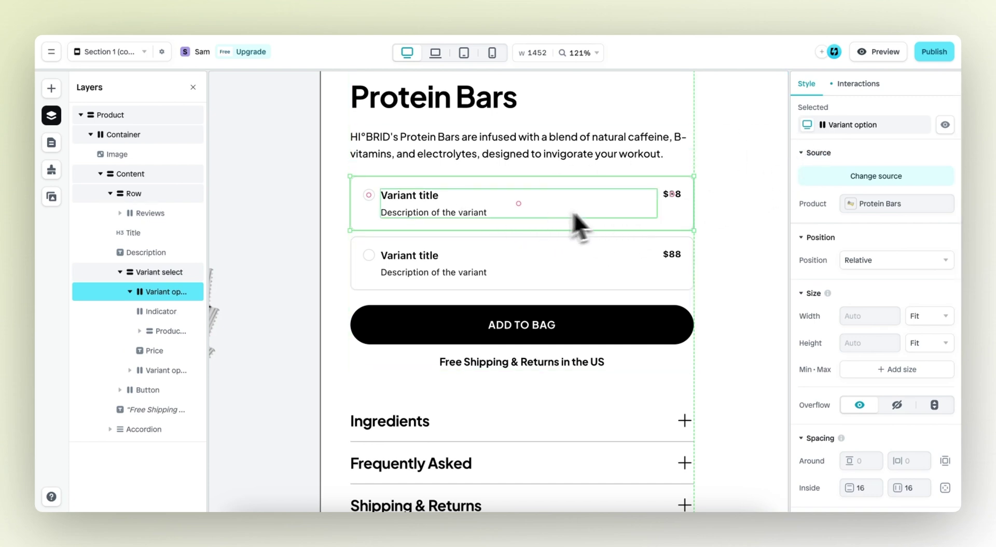
pyautogui.click(864, 84)
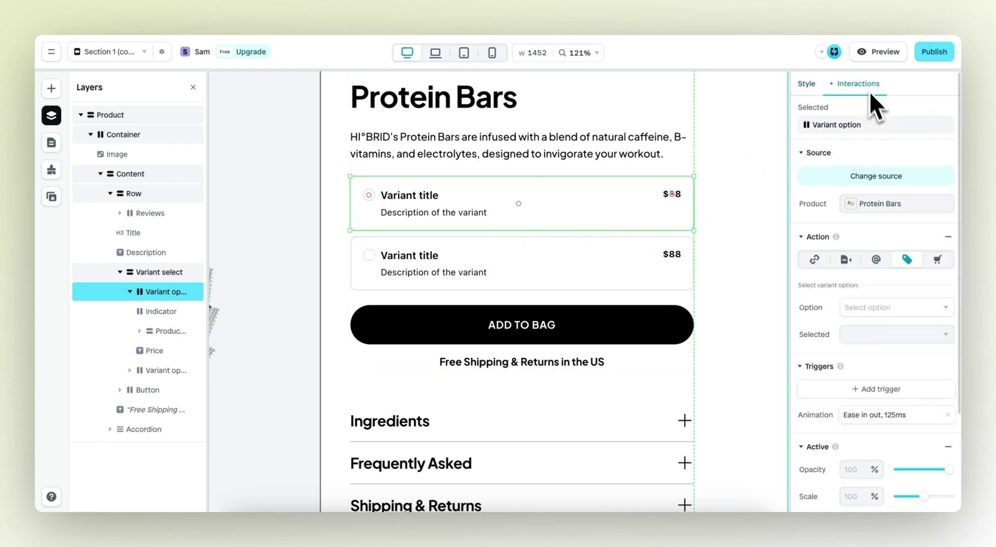
pyautogui.scroll(-1, 841, 234)
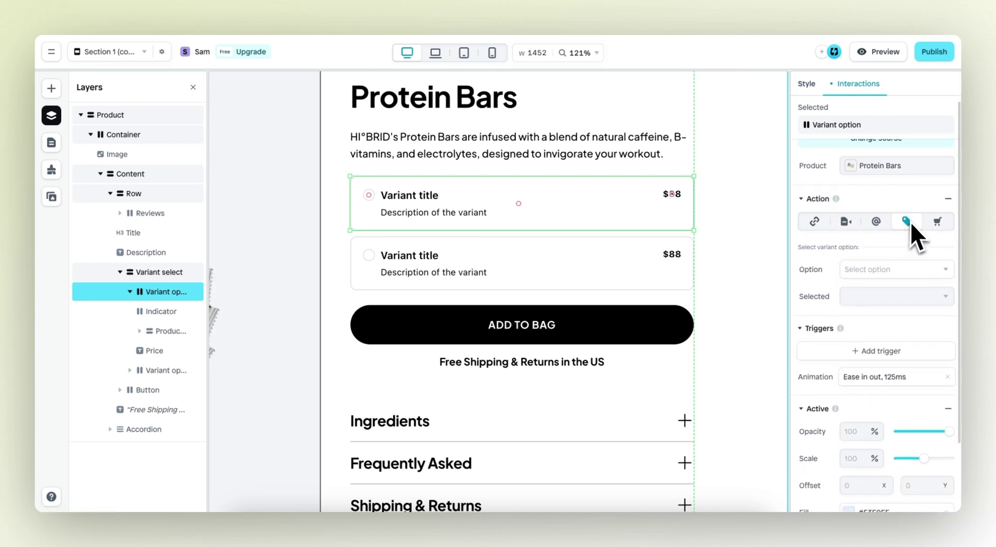
pyautogui.click(883, 270)
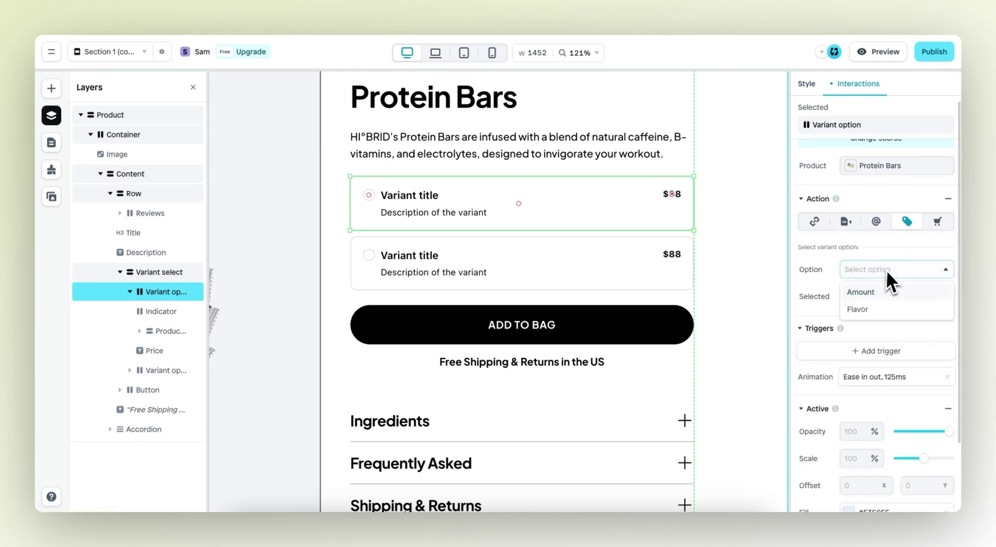
pyautogui.click(874, 296)
pyautogui.click(878, 296)
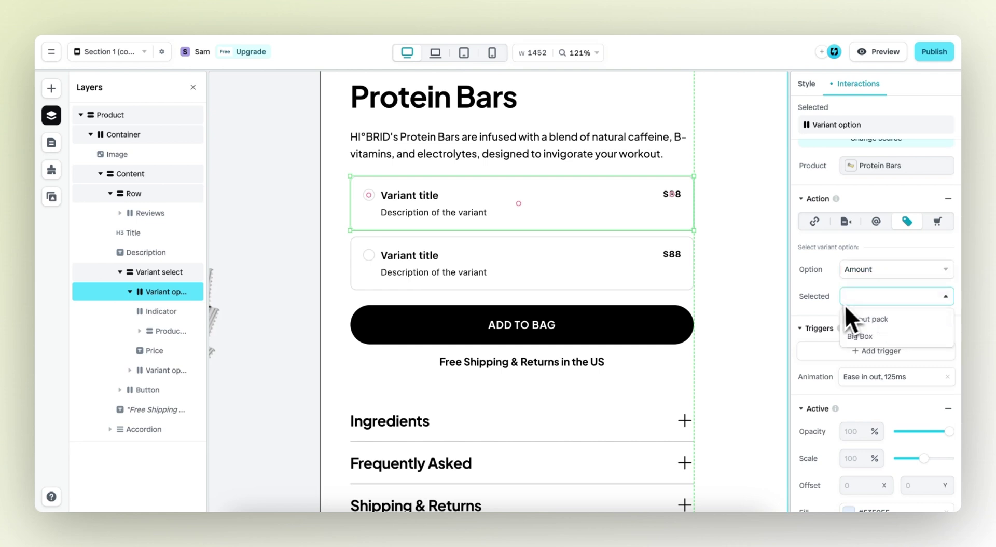
pyautogui.click(873, 323)
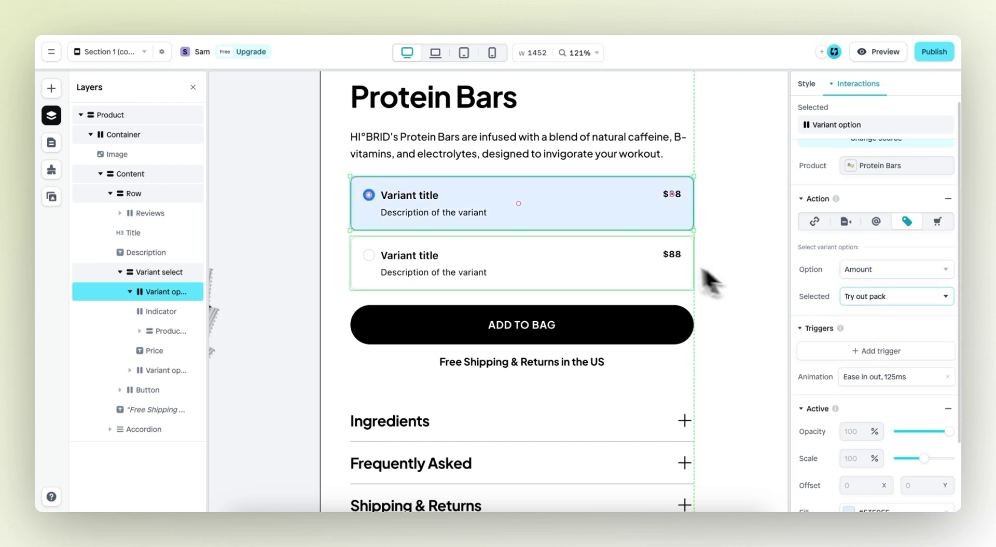
# - Set the second variant option's action to the Amount option with Big Box as its selected value
pyautogui.click(644, 259)
pyautogui.scroll(-1, 831, 288)
pyautogui.click(856, 294)
pyautogui.click(870, 320)
pyautogui.click(872, 324)
pyautogui.click(871, 364)
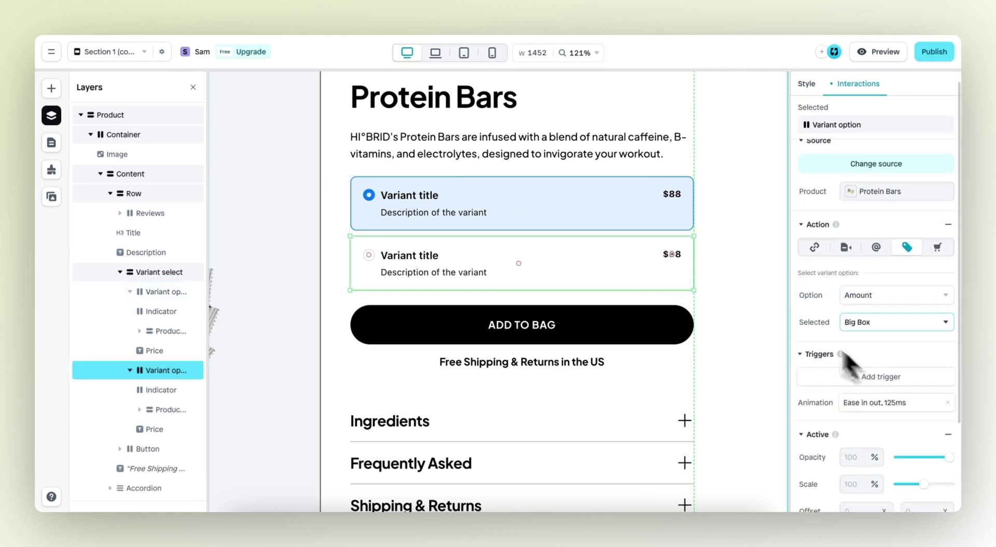
# - Check the first variant option's action and look through the product variants available for the Container
pyautogui.click(627, 210)
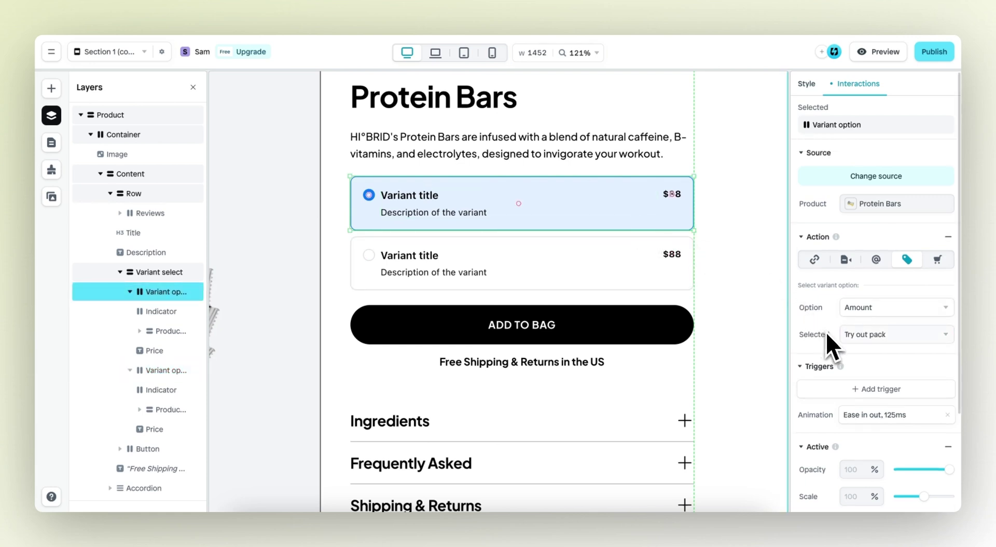
pyautogui.hotkey('shift', '1')
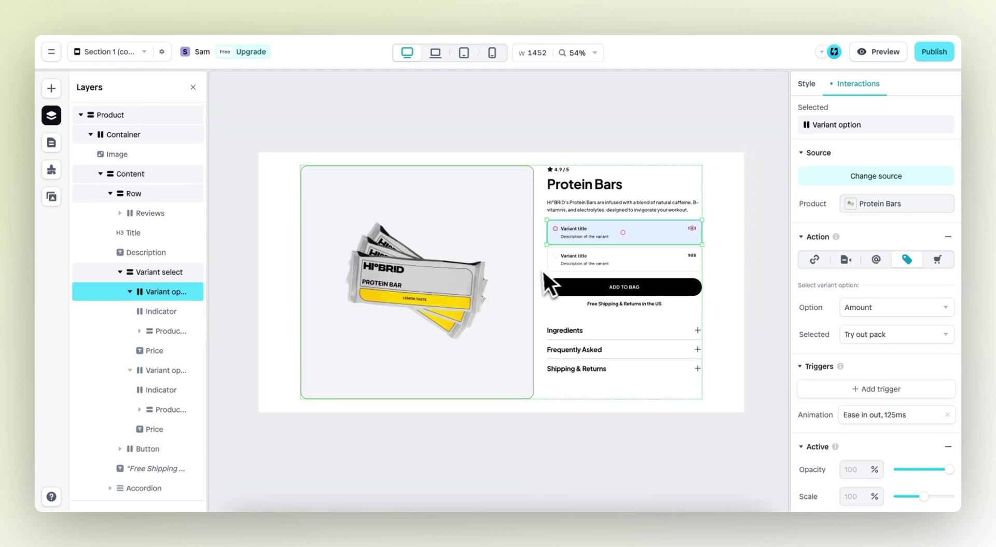
pyautogui.click(541, 271)
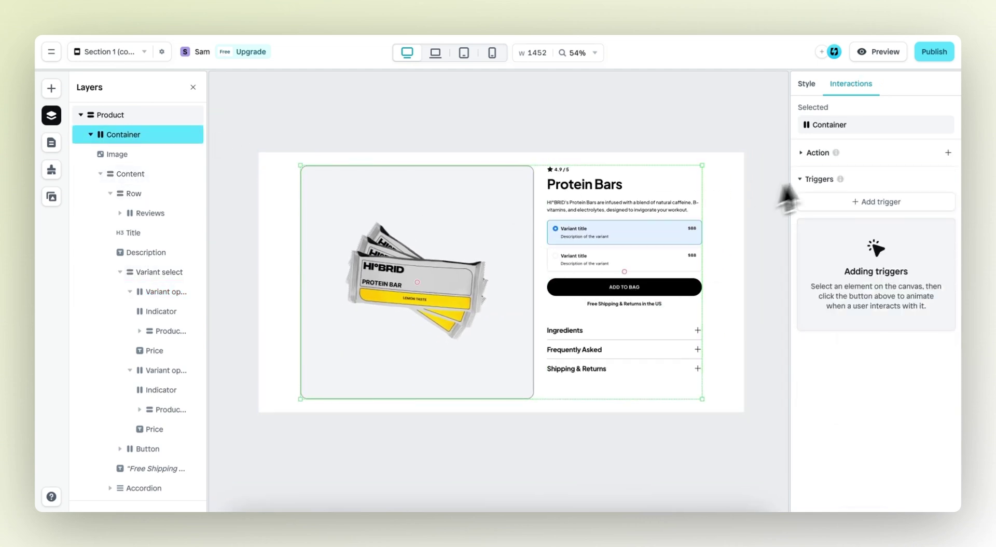
pyautogui.click(808, 85)
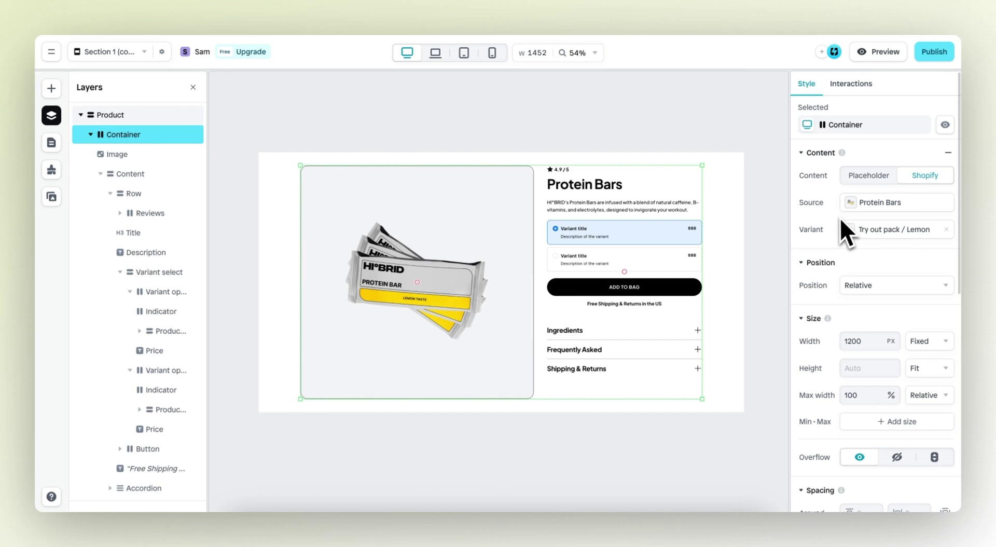
pyautogui.click(855, 229)
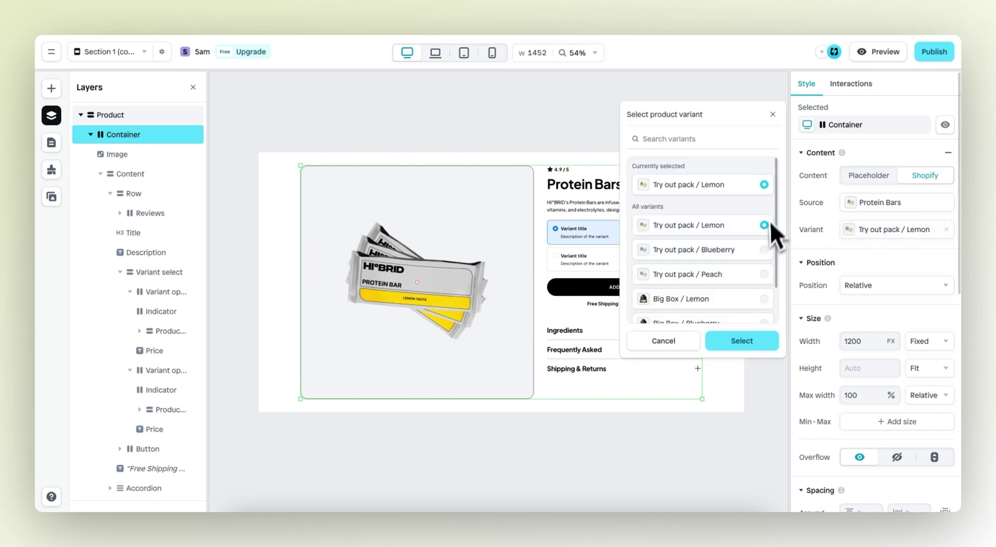
pyautogui.click(773, 115)
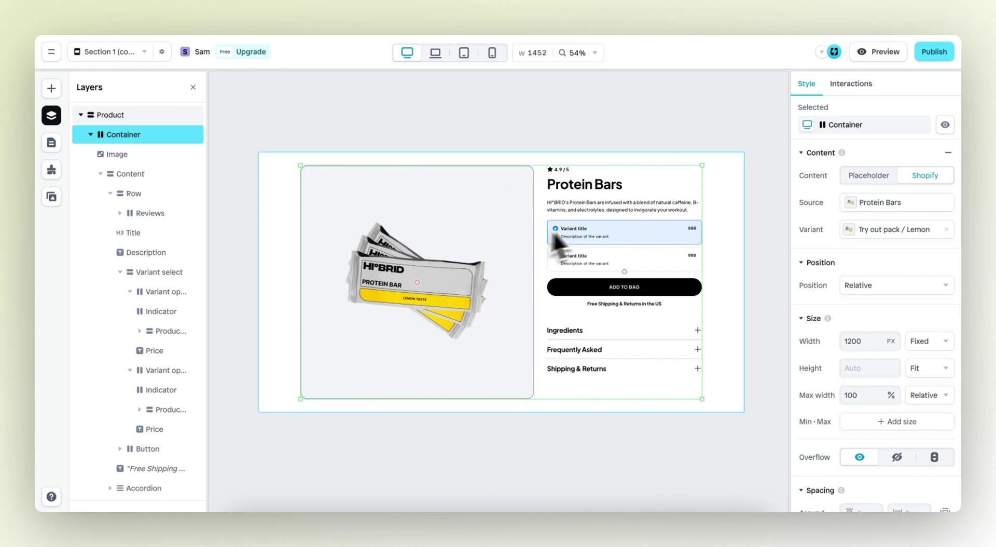
# - Set the Container's product variant to Big Box / Lemon
pyautogui.click(856, 232)
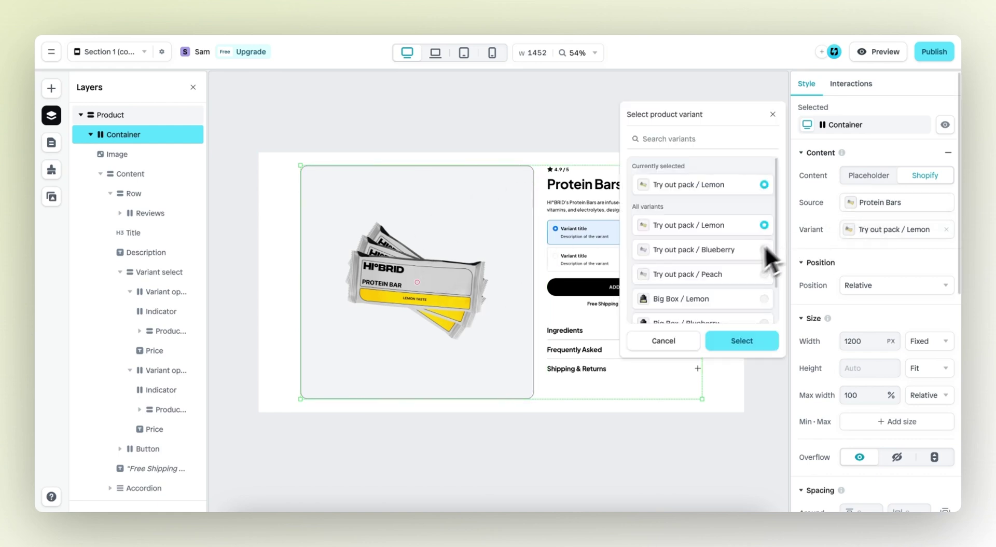
pyautogui.scroll(-1, 765, 251)
pyautogui.click(745, 268)
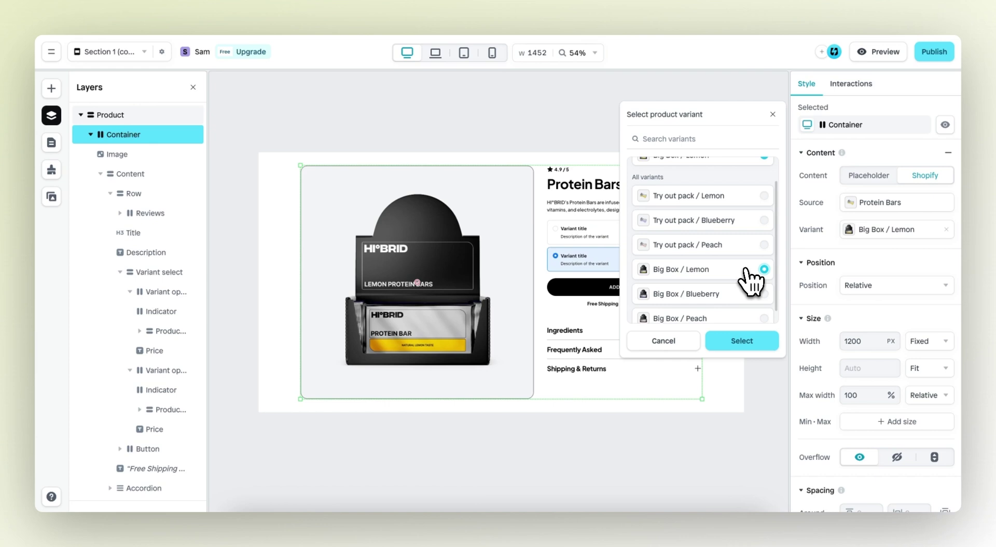
pyautogui.click(742, 341)
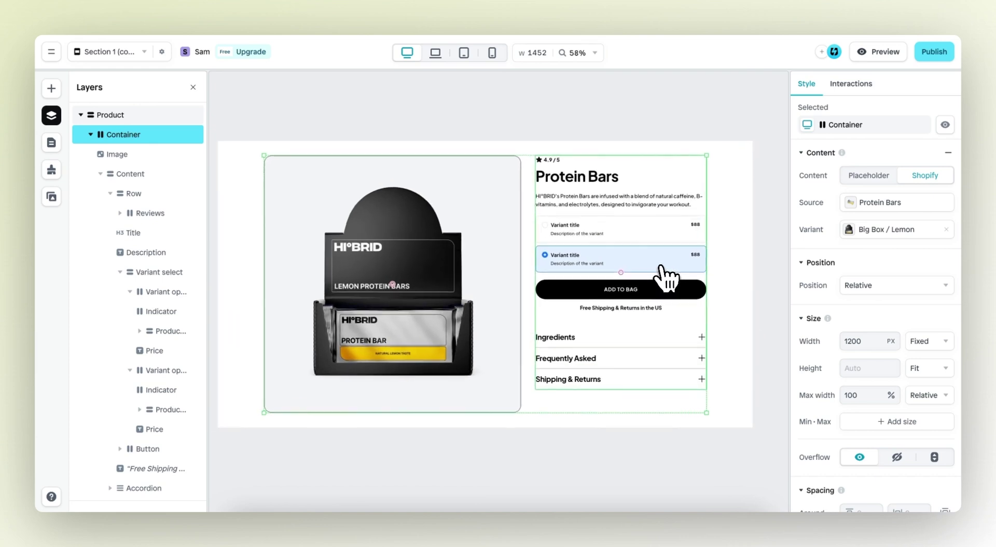
# - Set the Container's product variant back to Try out pack / Lemon
pyautogui.click(863, 230)
pyautogui.click(755, 231)
pyautogui.click(760, 338)
pyautogui.scroll(5, 688, 223)
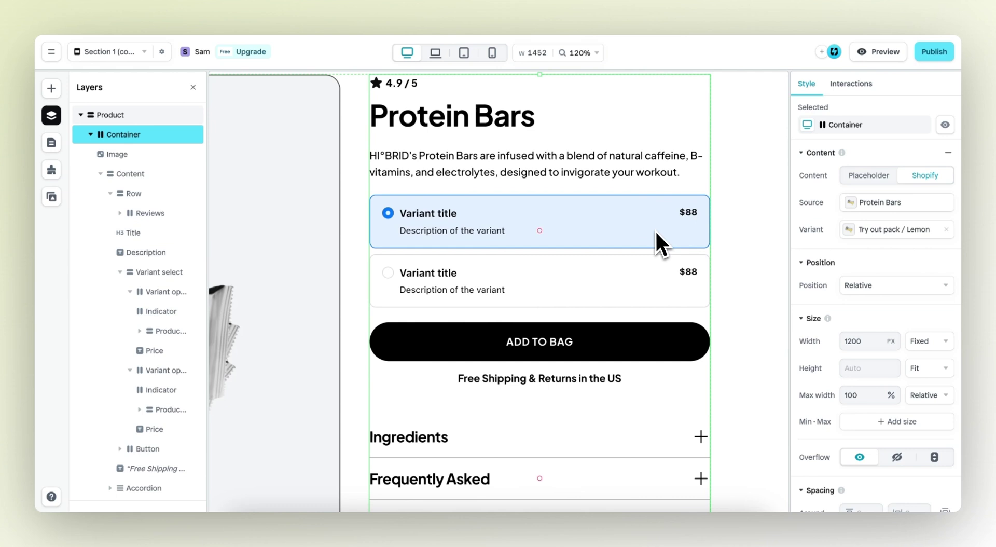
# - Set the active-state fill of the first variant option to #FFF8D2
pyautogui.click(650, 228)
pyautogui.click(652, 230)
pyautogui.click(668, 231)
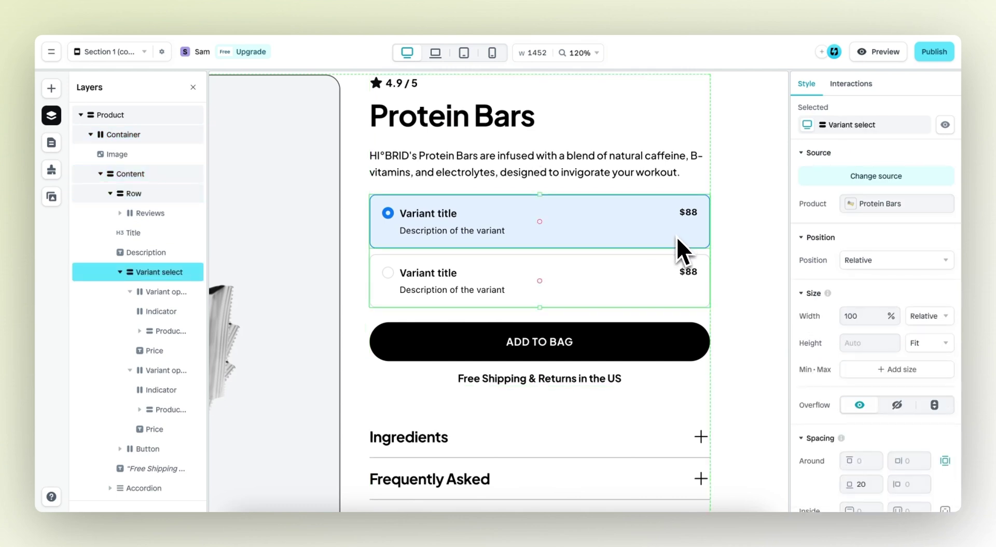
pyautogui.click(675, 235)
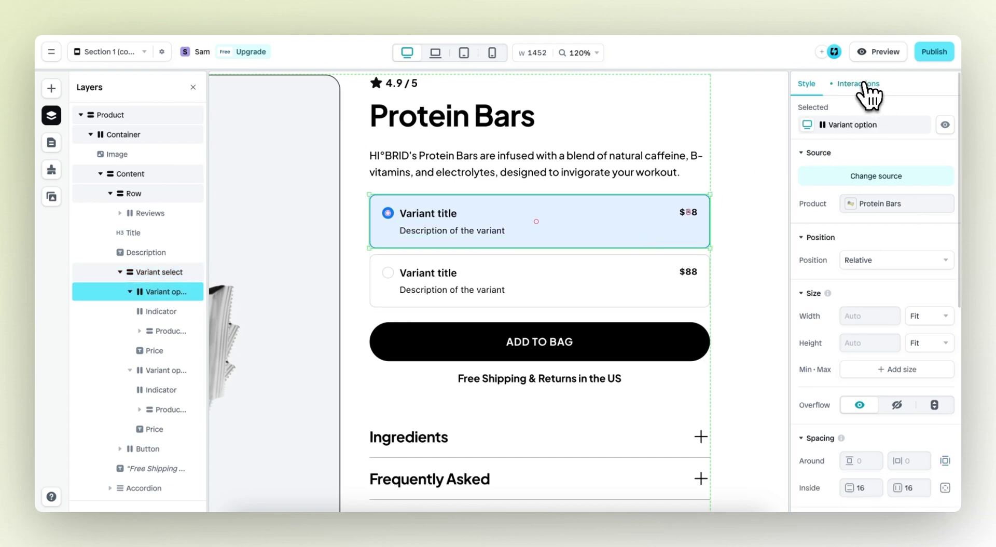
pyautogui.click(864, 86)
pyautogui.scroll(-3, 863, 186)
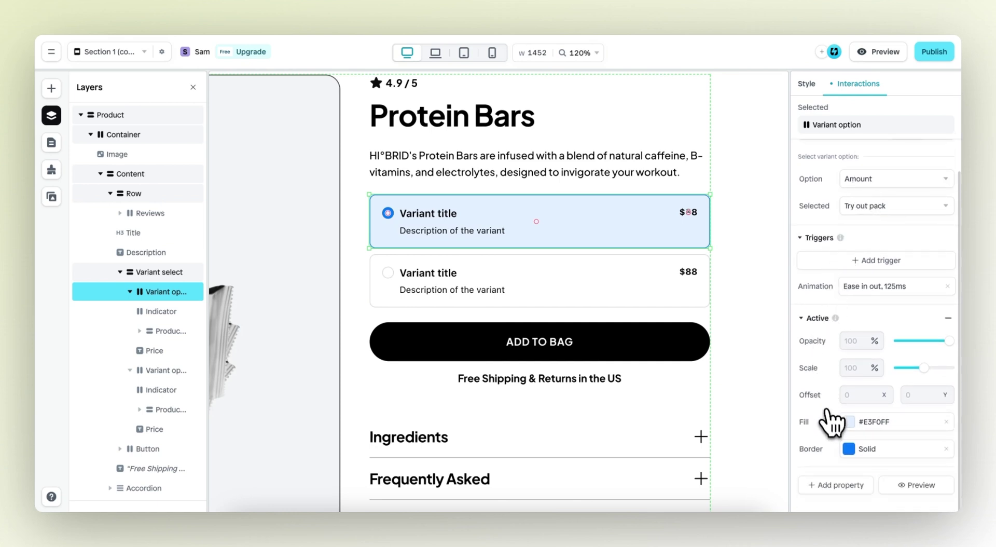
pyautogui.click(853, 422)
pyautogui.click(681, 450)
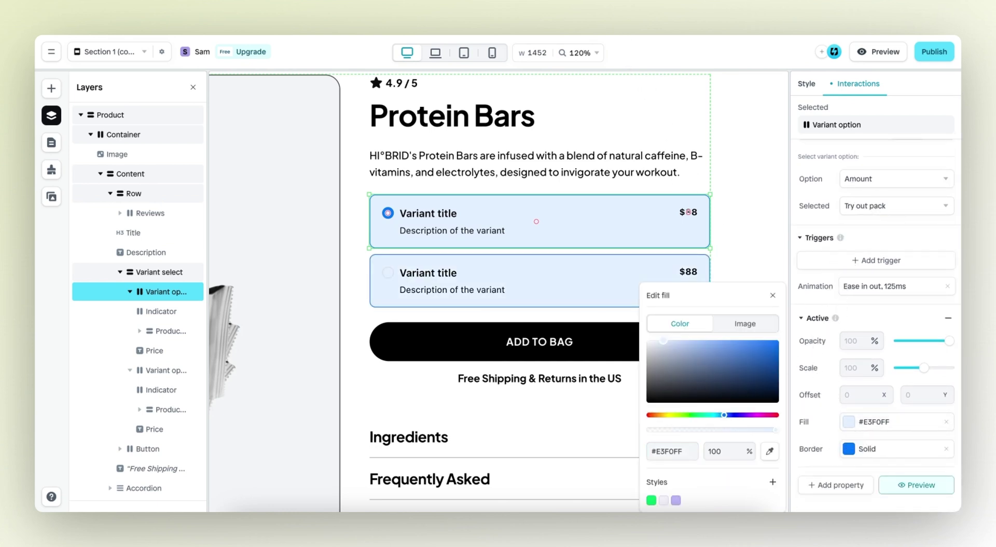
pyautogui.hotkey('ctrl', 'a')
pyautogui.write('#FFF8D2')
pyautogui.click(772, 295)
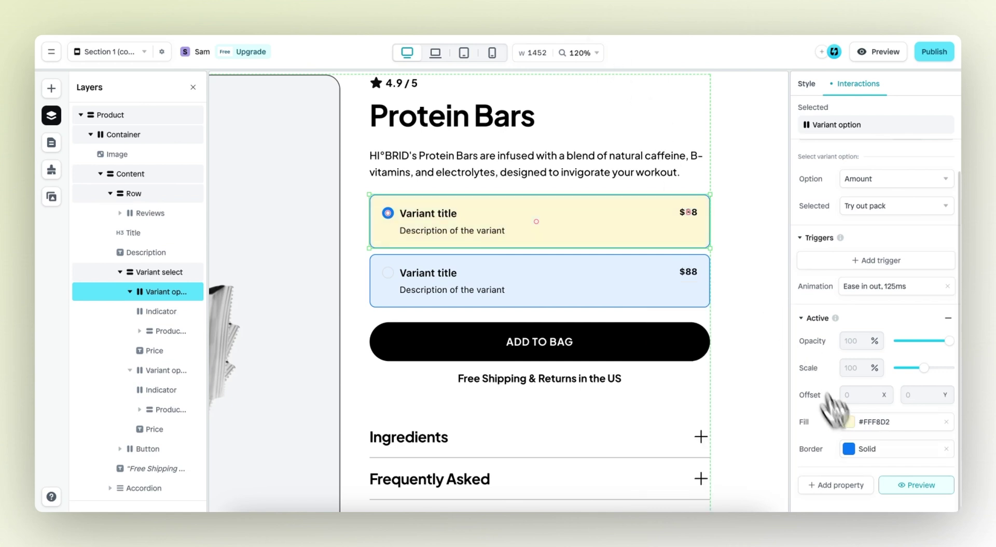
# - Set the active-state border color of the first variant option to #BFA000
pyautogui.click(849, 449)
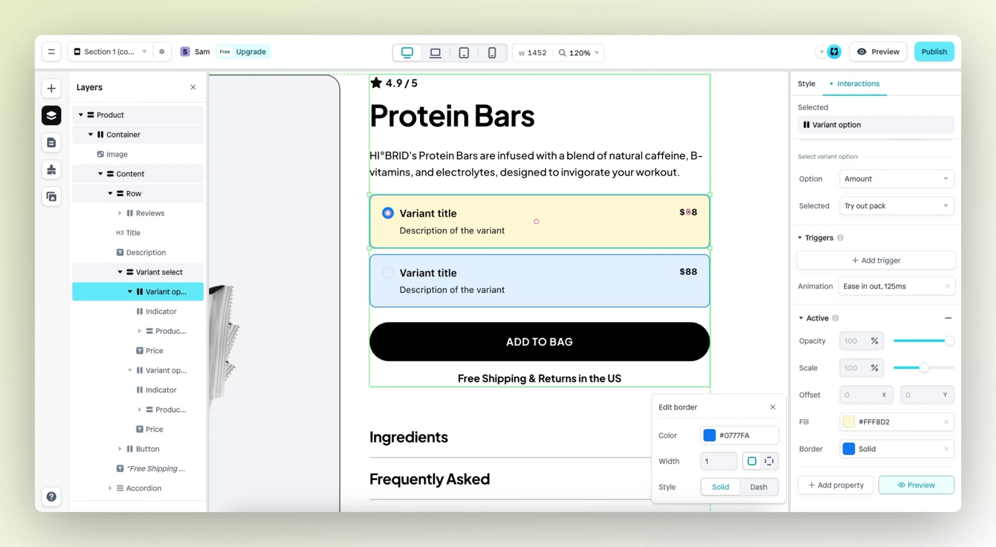
pyautogui.click(729, 442)
pyautogui.hotkey('ctrl', 'v')
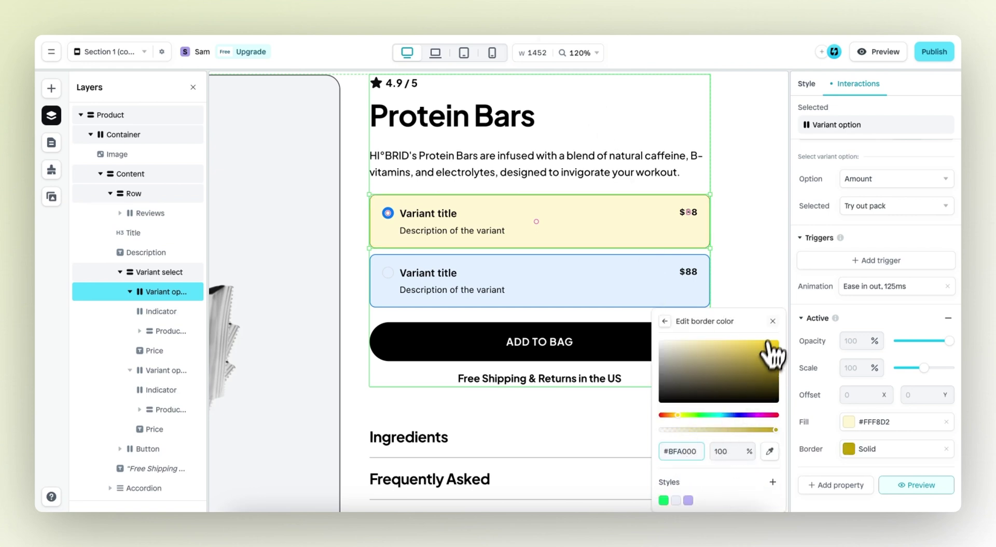
pyautogui.click(773, 321)
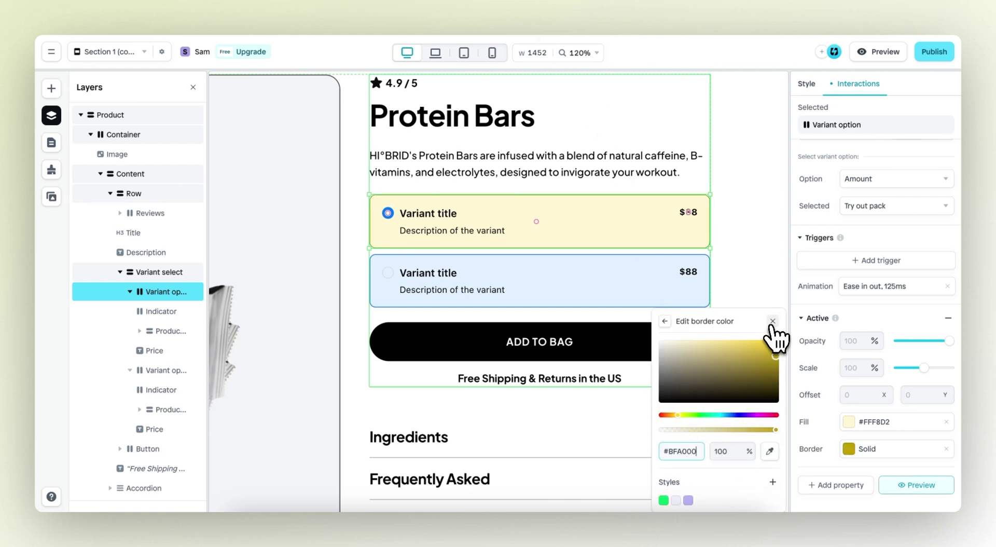
# - Set the active-state border color of the second variant option to the same #BFA000 as the first
pyautogui.click(628, 280)
pyautogui.scroll(-5, 863, 356)
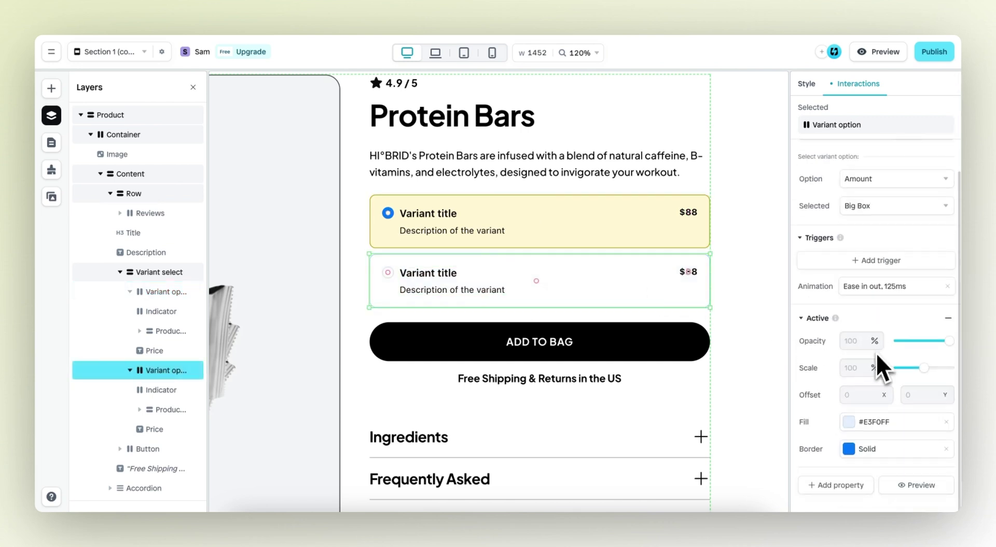
pyautogui.click(849, 422)
pyautogui.click(849, 449)
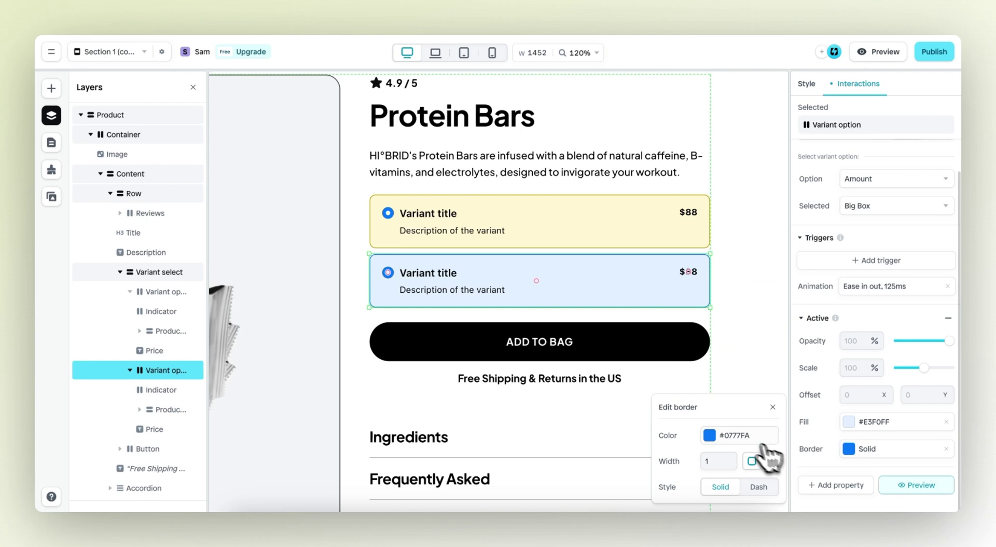
pyautogui.click(710, 436)
pyautogui.hotkey('ctrl', 'v')
pyautogui.click(773, 321)
# - Set the active-state fill of the second variant option to #FFF8D2
pyautogui.click(848, 421)
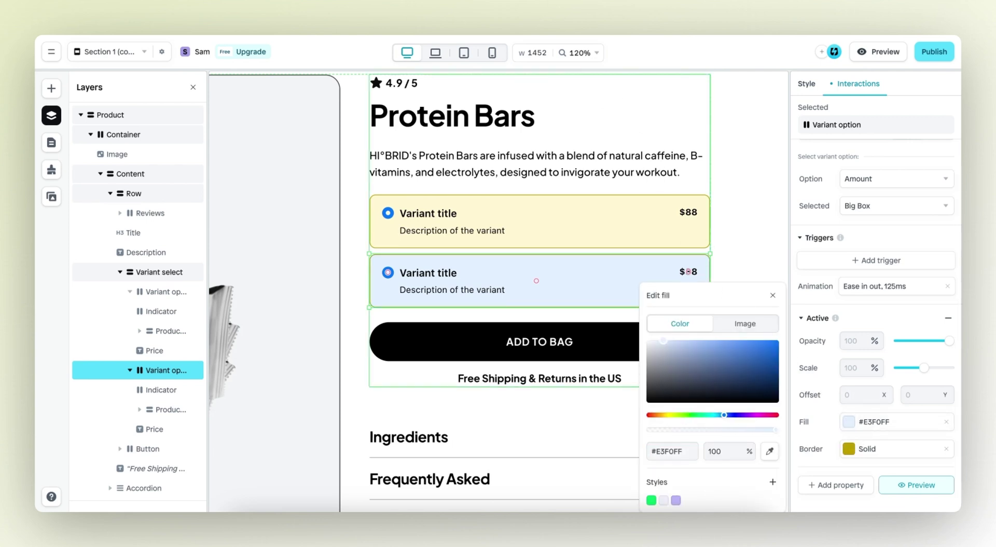
pyautogui.tripleClick(685, 449)
pyautogui.write('#FFF8D2')
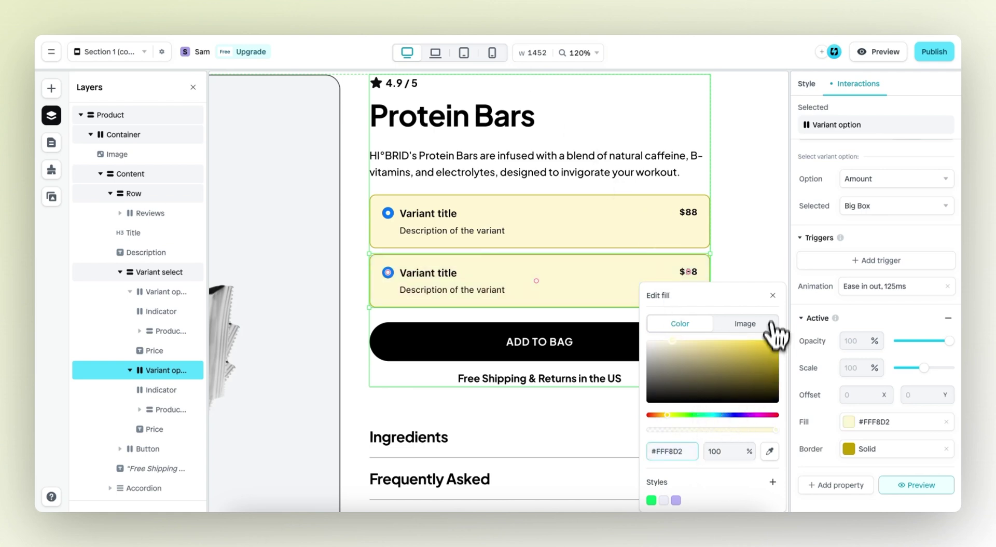
pyautogui.click(772, 295)
pyautogui.click(763, 267)
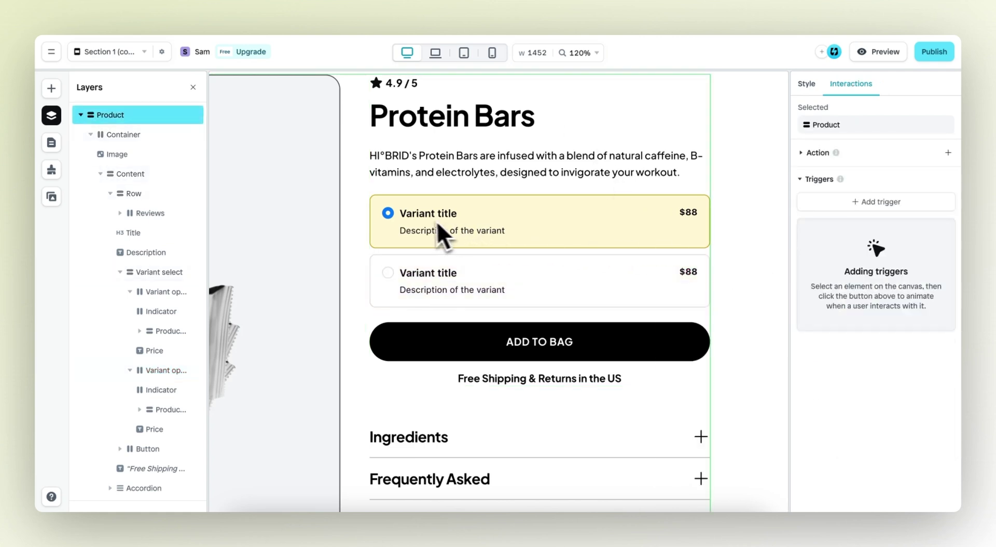
# - Change the active-state border color of the first variant option's indicator to black, #000000
pyautogui.click(388, 214)
pyautogui.click(390, 214)
pyautogui.click(389, 214)
pyautogui.click(388, 216)
pyautogui.click(388, 216)
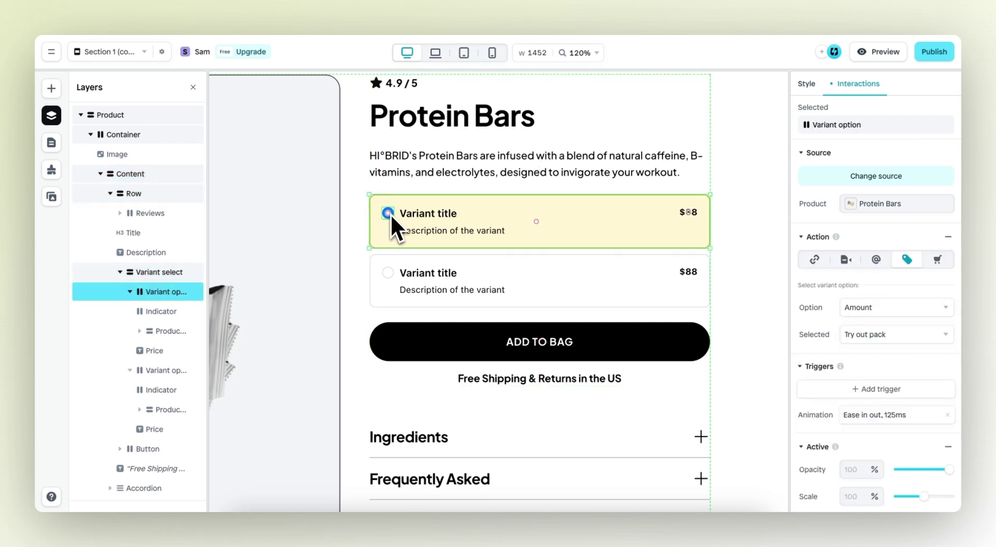
pyautogui.click(391, 213)
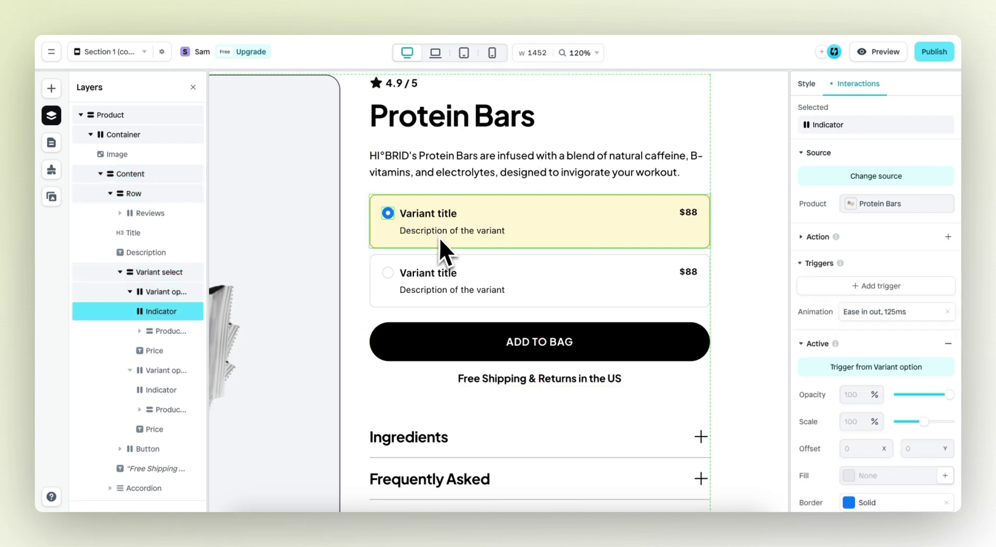
pyautogui.scroll(-2, 814, 311)
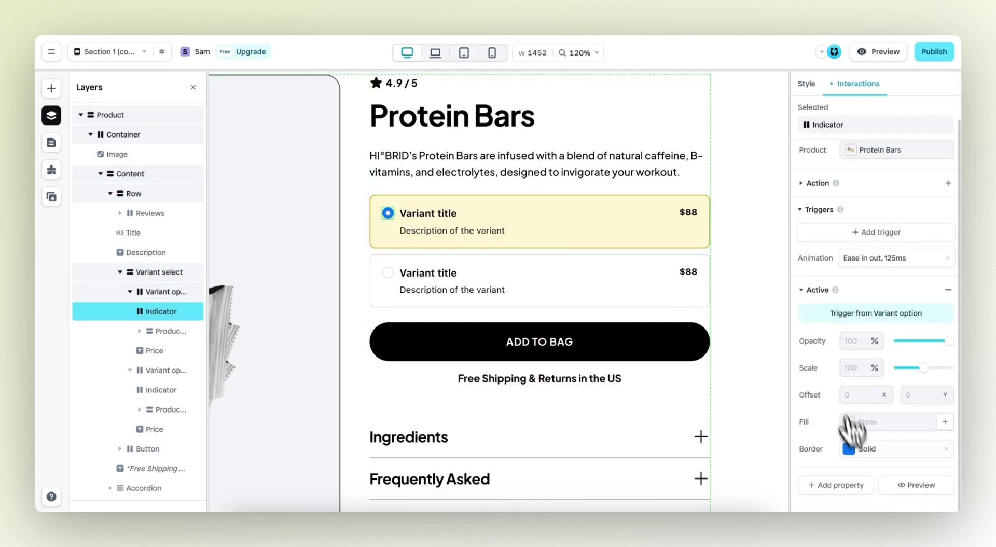
pyautogui.click(854, 451)
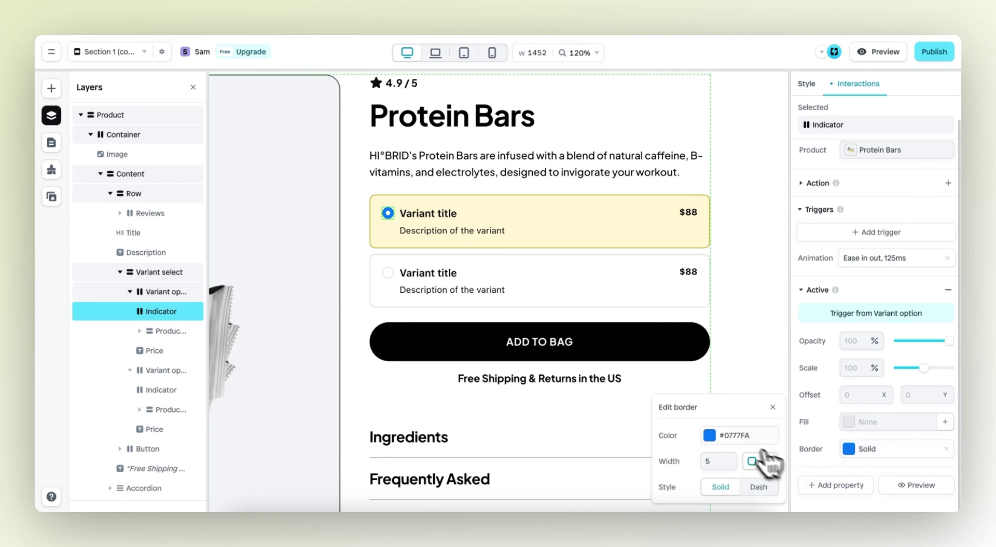
pyautogui.click(718, 437)
pyautogui.click(686, 361)
pyautogui.moveTo(687, 362); pyautogui.dragTo(585, 522)
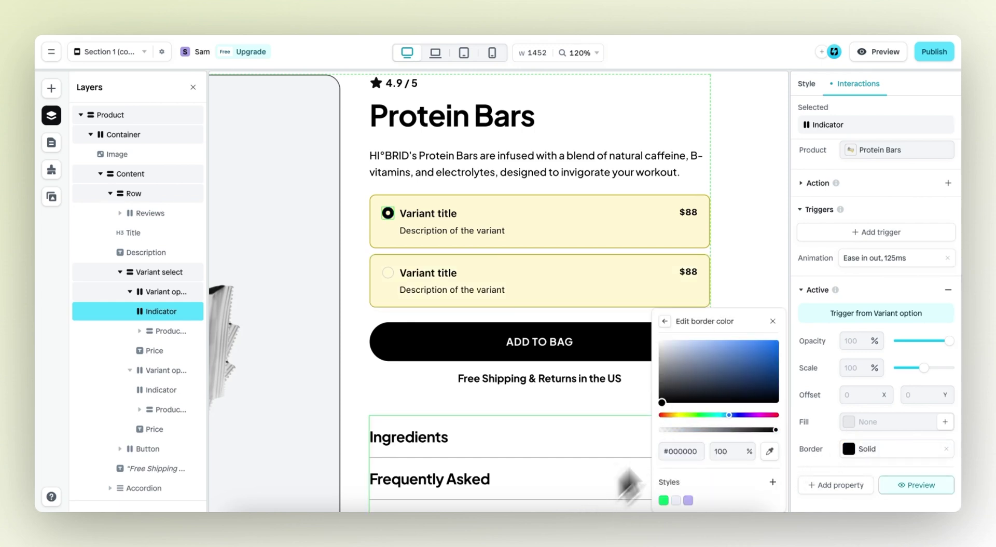
pyautogui.click(768, 353)
# - Change the active-state border color of the second variant option's indicator to black
pyautogui.click(517, 270)
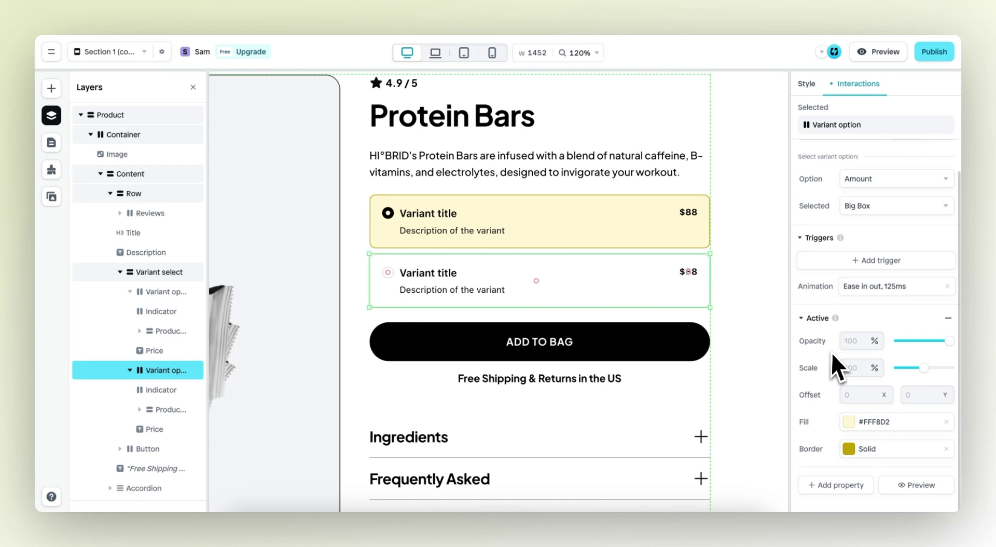
pyautogui.click(388, 272)
pyautogui.scroll(-2, 846, 324)
pyautogui.click(849, 449)
pyautogui.click(714, 435)
pyautogui.moveTo(686, 377); pyautogui.dragTo(645, 454)
pyautogui.click(781, 330)
# - Preview the section and switch between the two variant options to test the product image and active styling
pyautogui.hotkey('shift', '1')
pyautogui.click(879, 52)
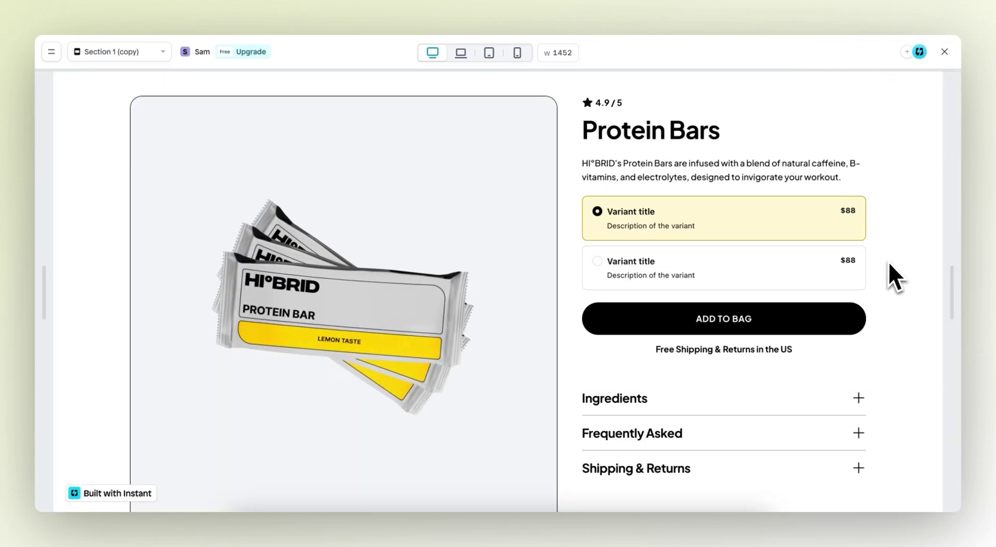
pyautogui.click(840, 271)
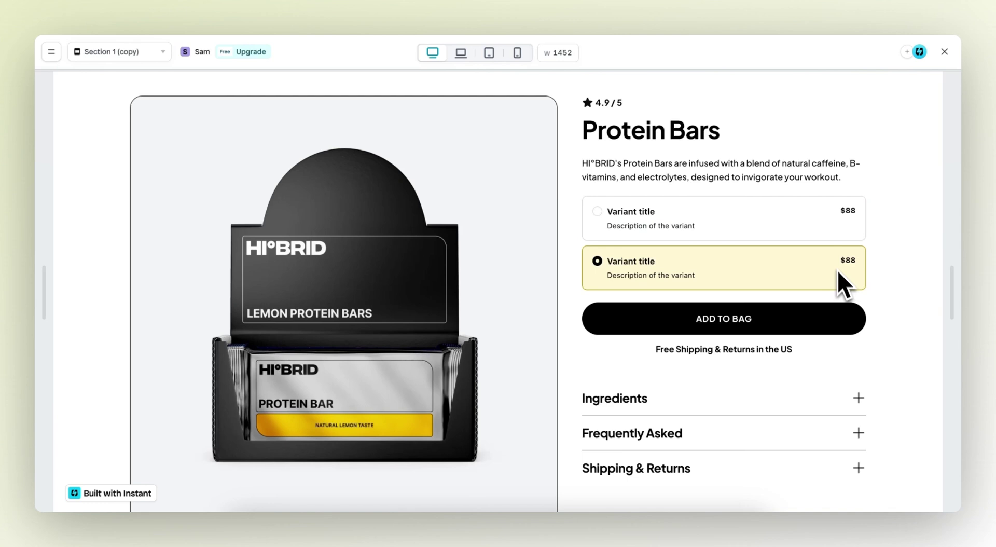
pyautogui.click(814, 229)
pyautogui.click(798, 275)
pyautogui.click(793, 236)
pyautogui.click(944, 51)
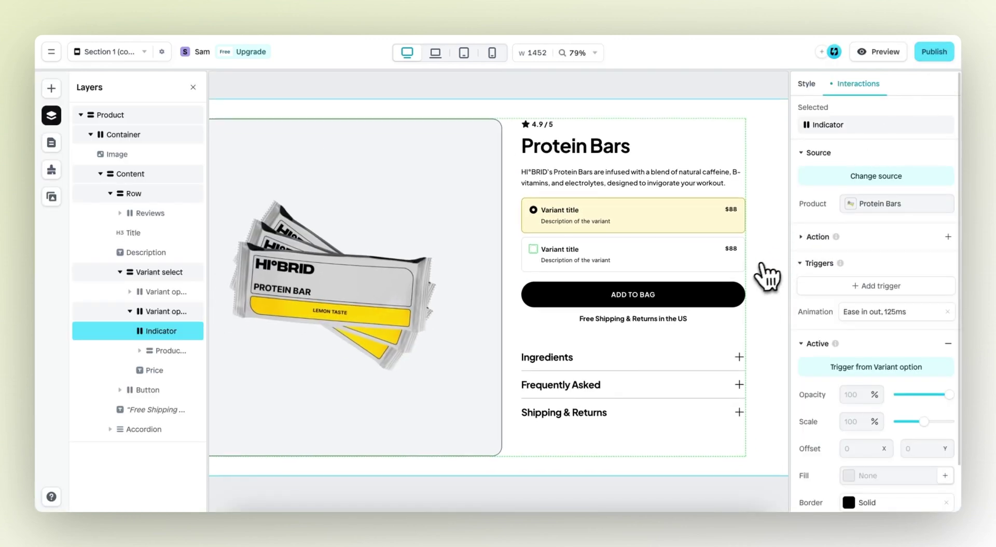
# - Insert a Basic variant product element between the product description and the custom variant options
pyautogui.scroll(-2, 767, 277)
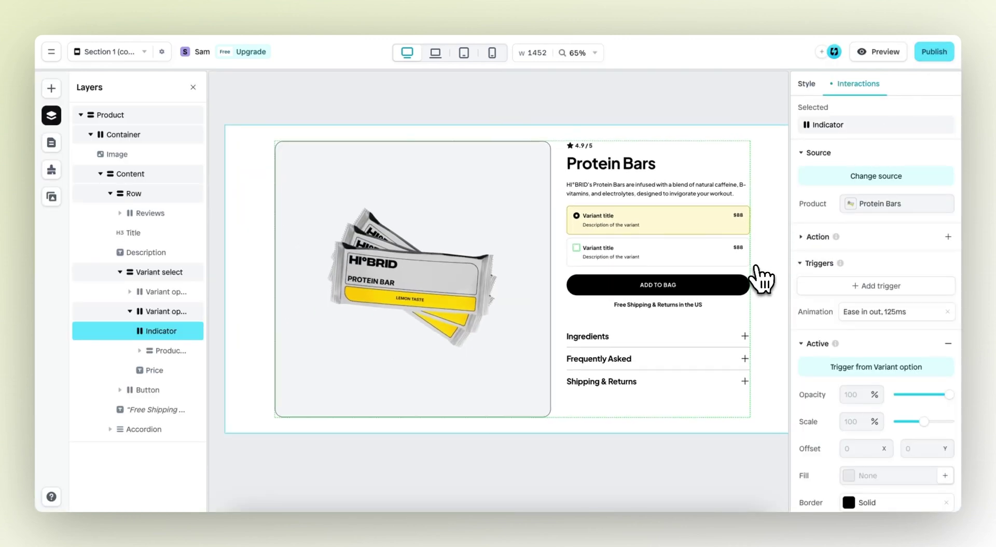
pyautogui.click(51, 88)
pyautogui.moveTo(146, 239)
pyautogui.moveTo(137, 346)
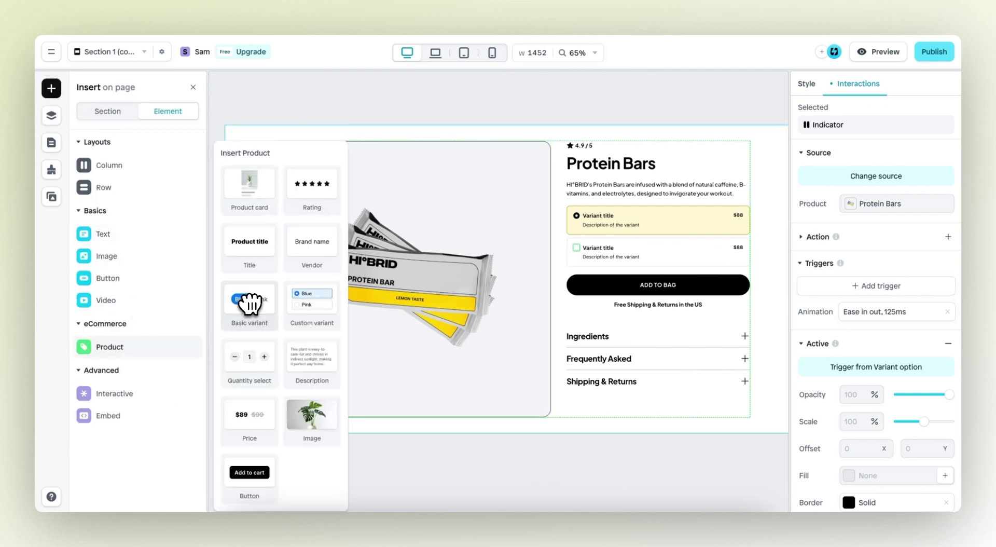
pyautogui.moveTo(250, 303); pyautogui.dragTo(638, 200)
pyautogui.scroll(5, 660, 229)
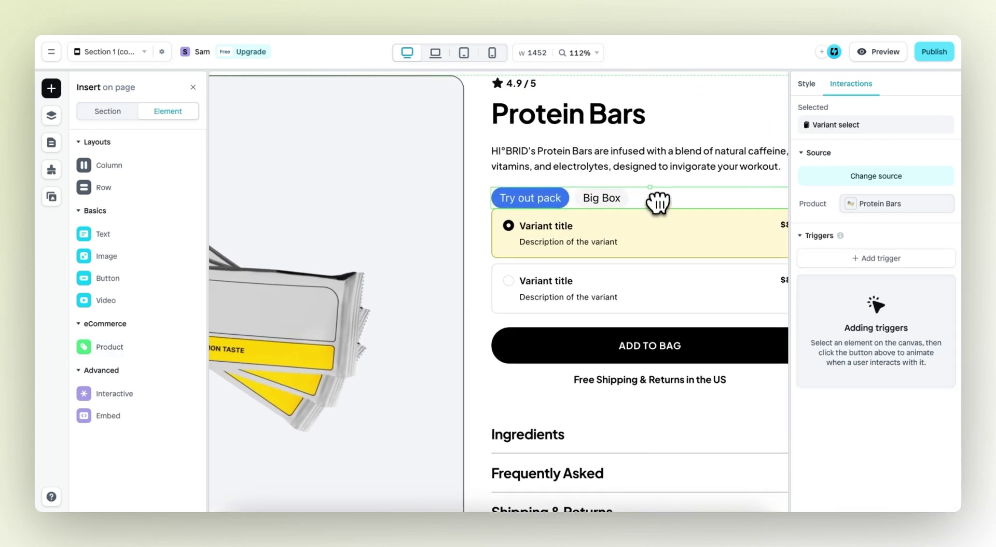
# - Give the new basic variant select an outer bottom spacing of 20
pyautogui.hscroll(2, 655, 197)
pyautogui.click(802, 124)
pyautogui.scroll(-2, 859, 306)
pyautogui.click(858, 303)
pyautogui.scroll(-1, 861, 322)
pyautogui.click(946, 336)
pyautogui.click(861, 360)
pyautogui.write('20')
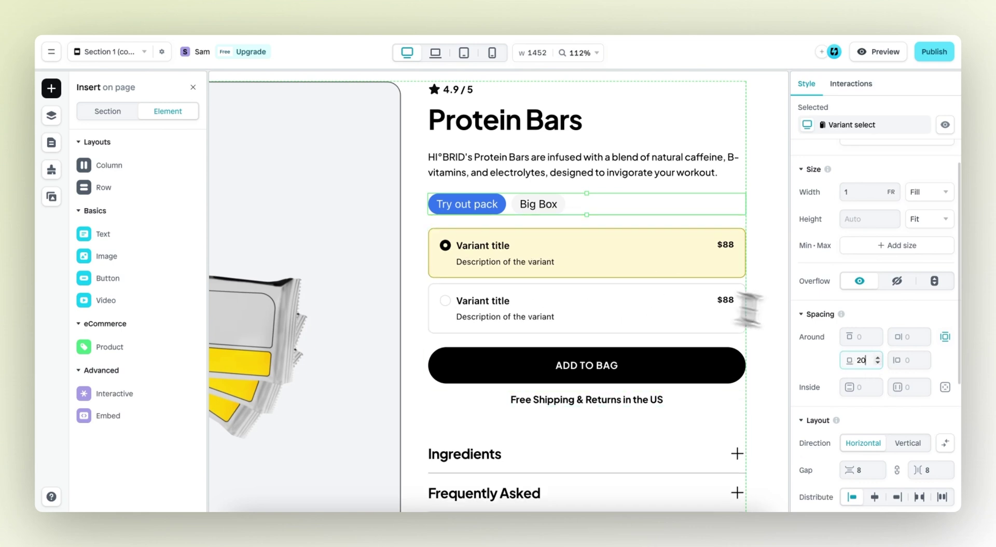
# - Set the basic variant select's option to Flavor
pyautogui.scroll(-1, 825, 330)
pyautogui.click(52, 115)
pyautogui.click(156, 292)
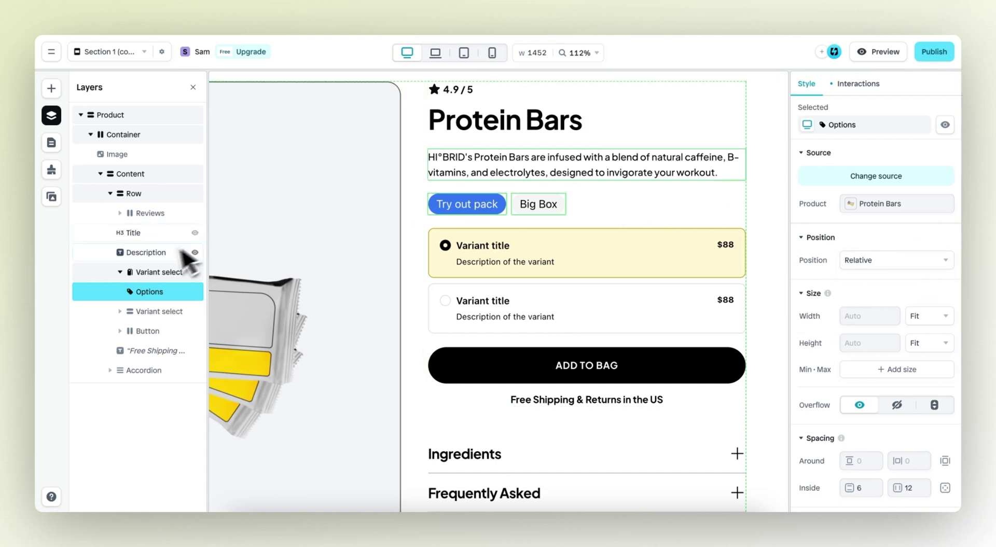
pyautogui.click(188, 272)
pyautogui.click(866, 265)
pyautogui.click(859, 300)
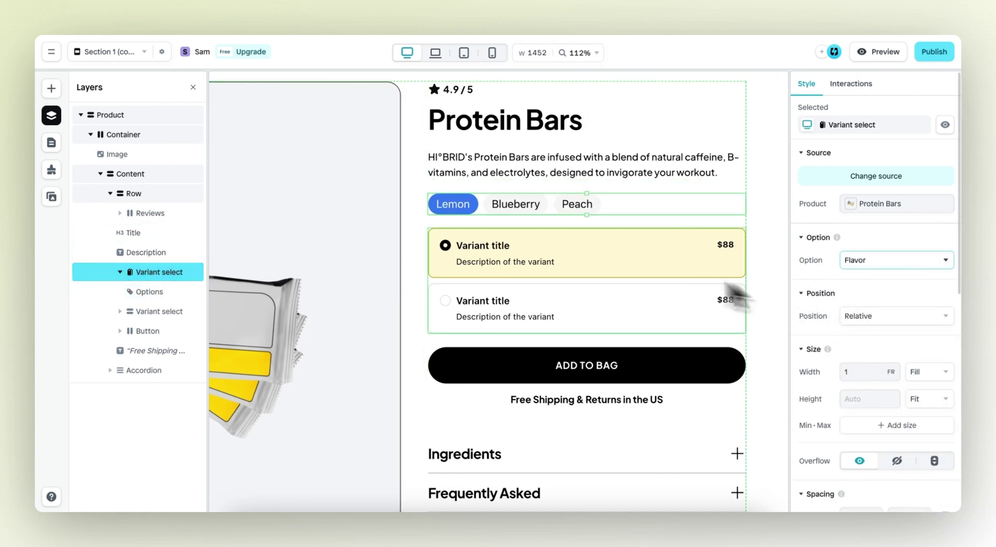
# - Change the active-state fill of the flavor Options to black, #000000
pyautogui.click(471, 208)
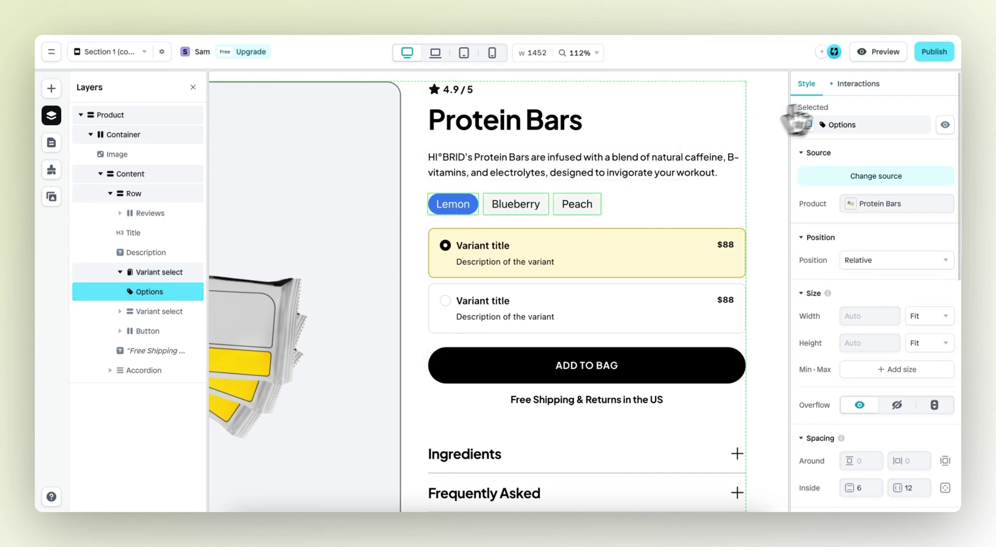
pyautogui.click(859, 87)
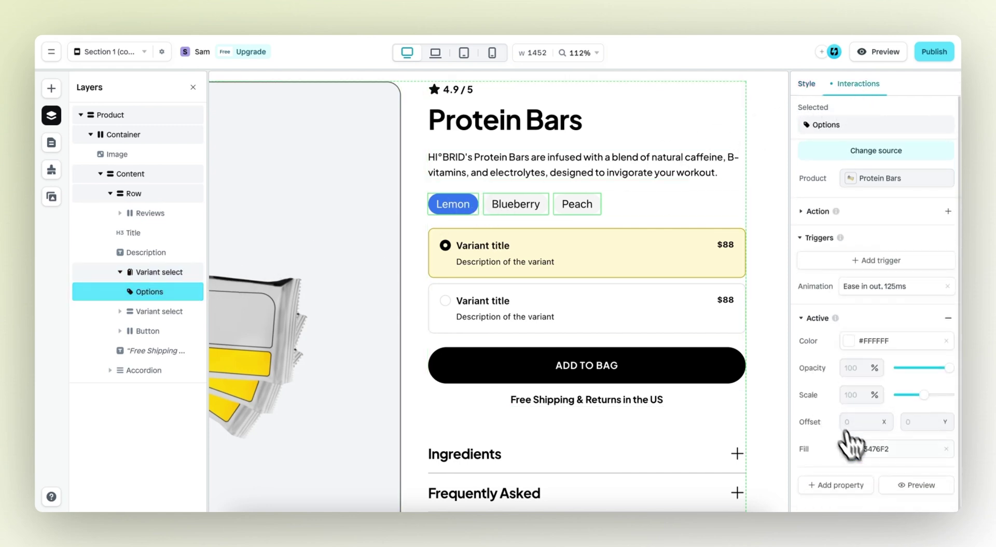
pyautogui.click(849, 449)
pyautogui.moveTo(742, 363); pyautogui.dragTo(582, 474)
pyautogui.click(773, 296)
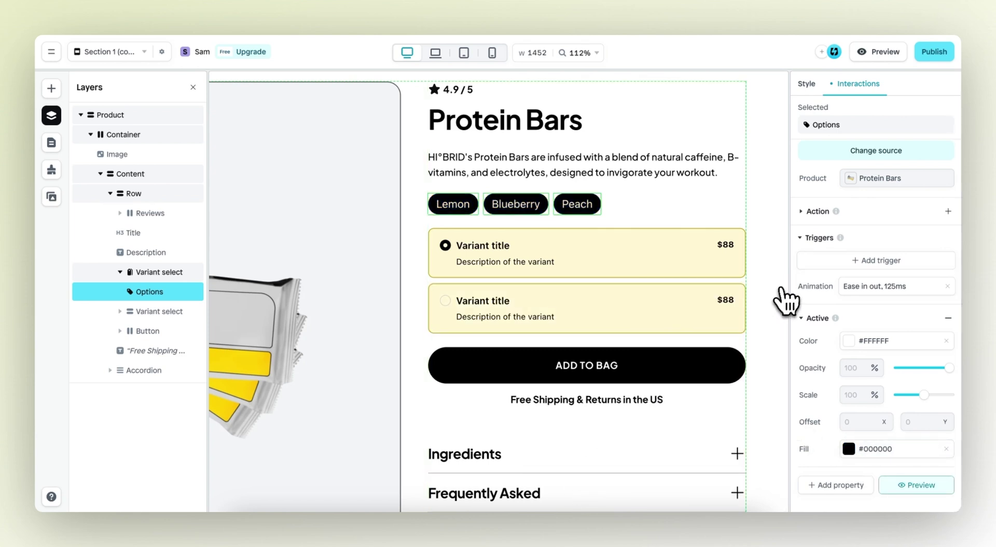
# - Preview the section and test the Blueberry, Peach and Lemon flavors along with both custom variant options
pyautogui.click(882, 52)
pyautogui.scroll(-1, 737, 154)
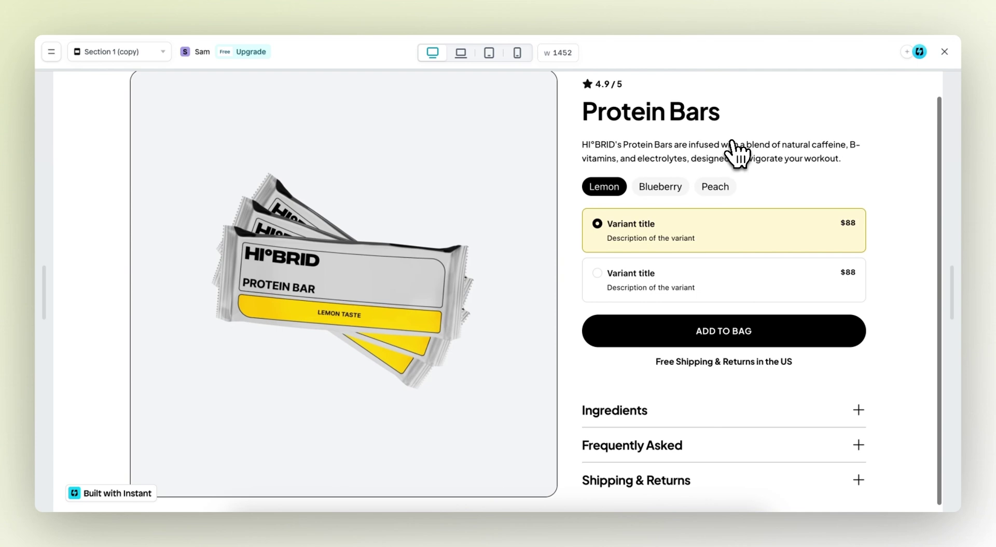
pyautogui.click(662, 187)
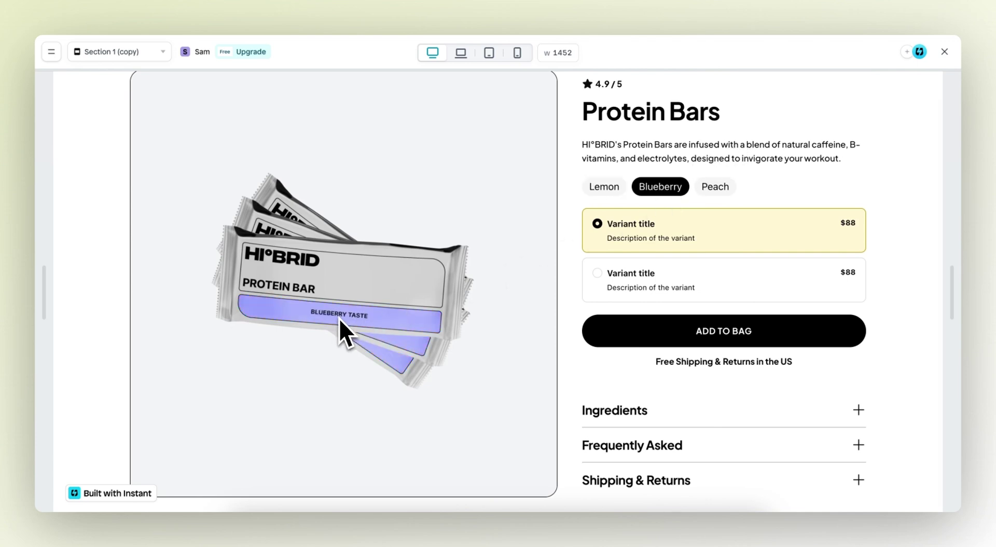
pyautogui.click(720, 187)
pyautogui.click(624, 188)
pyautogui.click(656, 283)
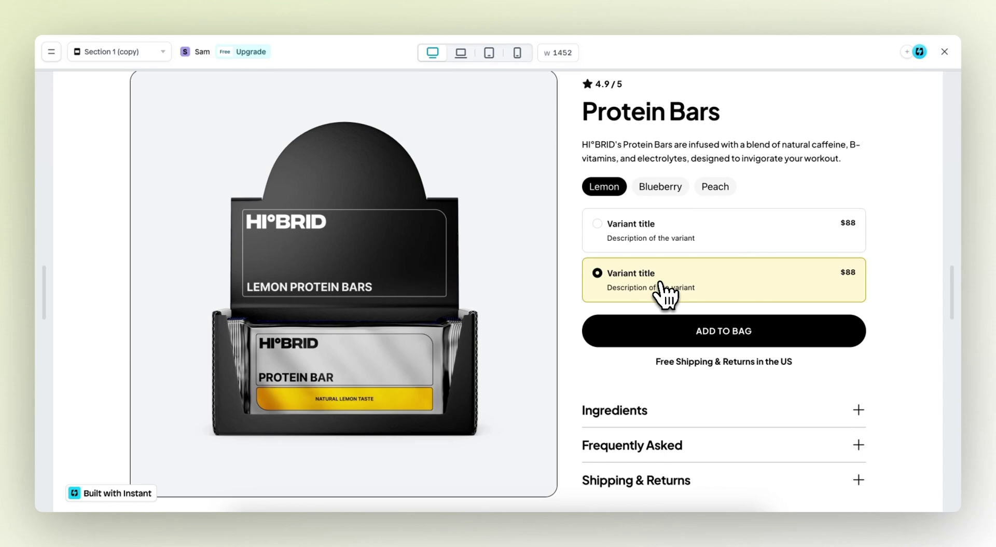
pyautogui.click(658, 239)
pyautogui.click(944, 52)
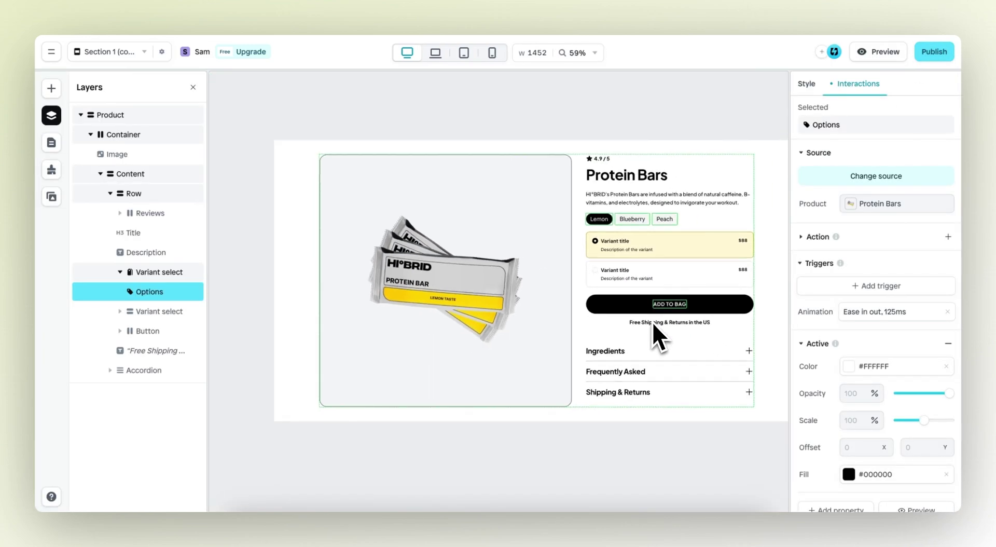
# - Change the title of the first custom variant option to "Try out pack"
pyautogui.scroll(5, 690, 251)
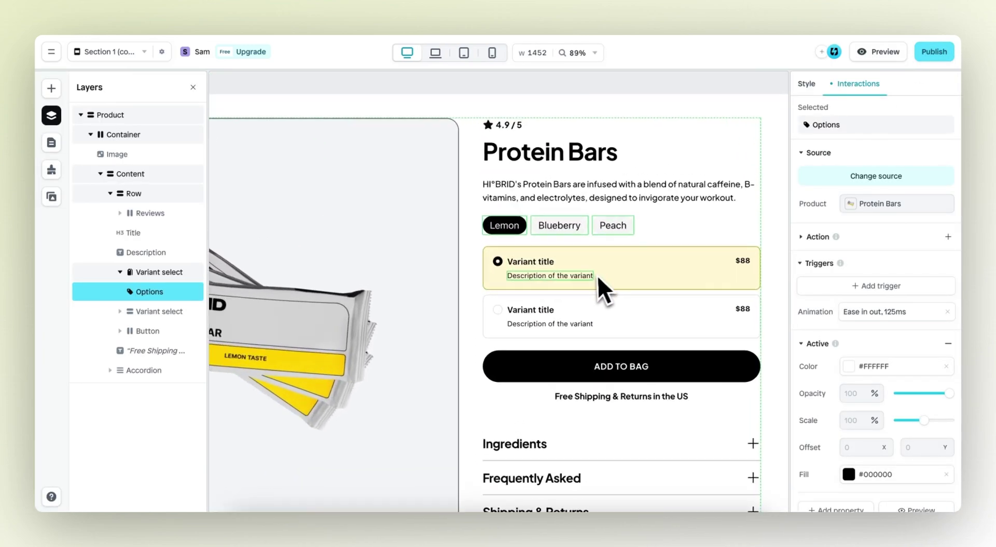
pyautogui.scroll(4, 597, 275)
pyautogui.doubleClick(426, 265)
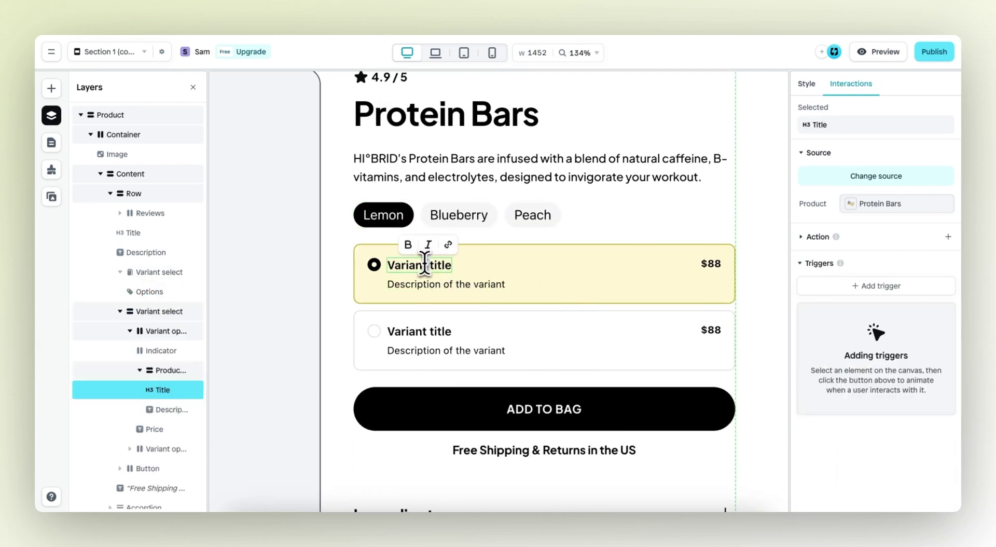
pyautogui.tripleClick(425, 263)
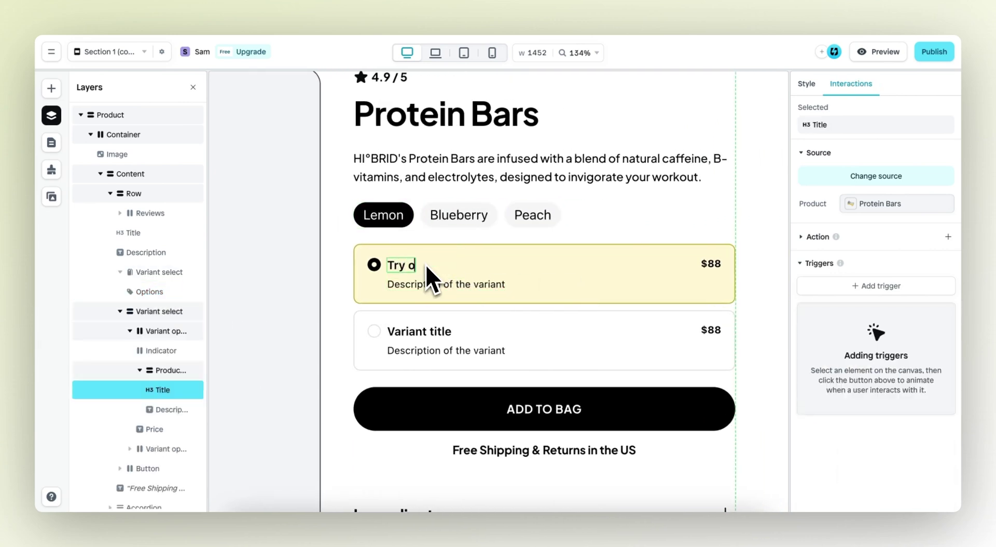
pyautogui.write('Try out pack')
# - Replace the first variant option's description with "Try it out to get a taste"
pyautogui.click(458, 287)
pyautogui.tripleClick(457, 286)
pyautogui.write('Try it out to ge')
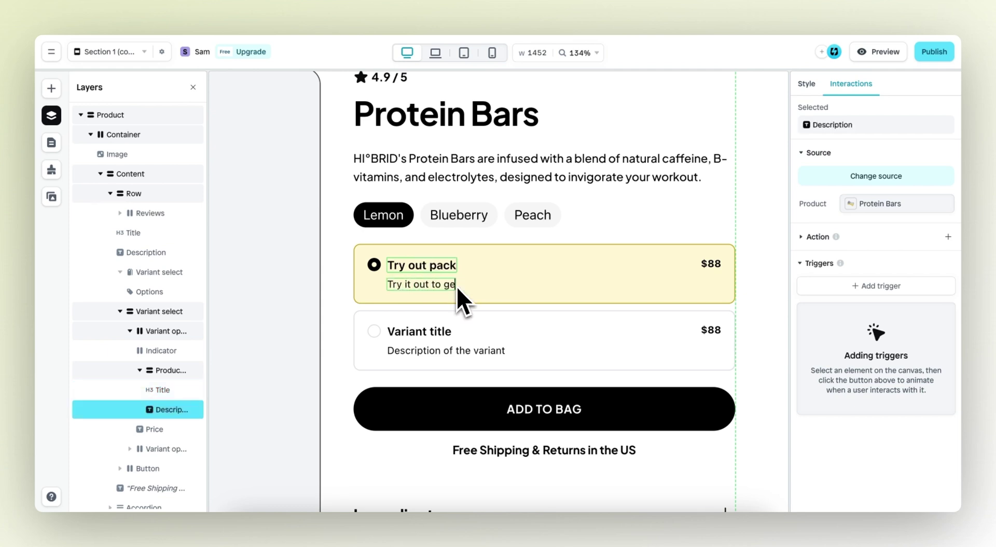
pyautogui.write('t a taste')
# - Retitle the second variant option "Big Box" and set its description to "The best value for your money"
pyautogui.click(421, 334)
pyautogui.click(422, 331)
pyautogui.doubleClick(434, 334)
pyautogui.write('Big Box')
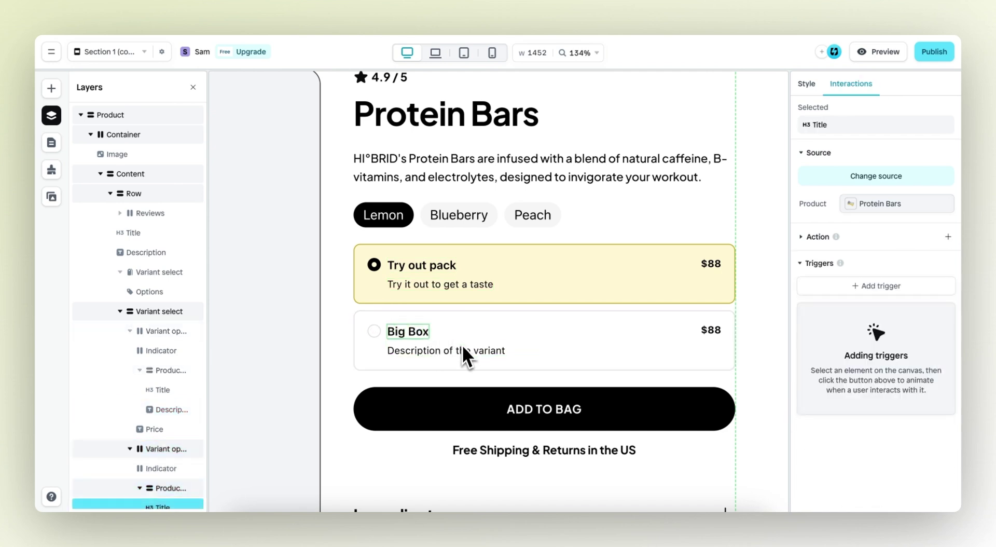
pyautogui.doubleClick(461, 350)
pyautogui.write('The best value for your money')
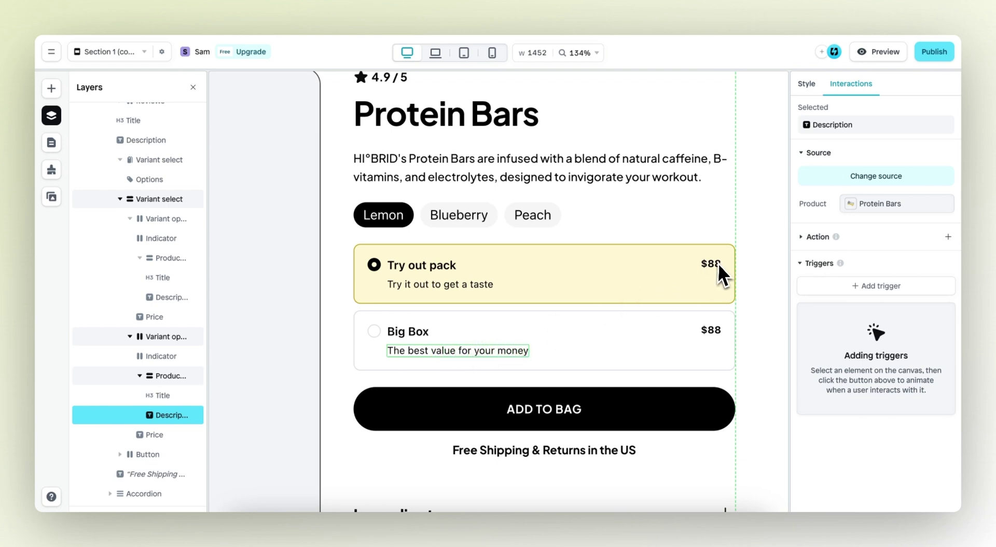
# - Set the Try out pack price to $19 and the Big Box price to $29
pyautogui.click(718, 263)
pyautogui.doubleClick(717, 263)
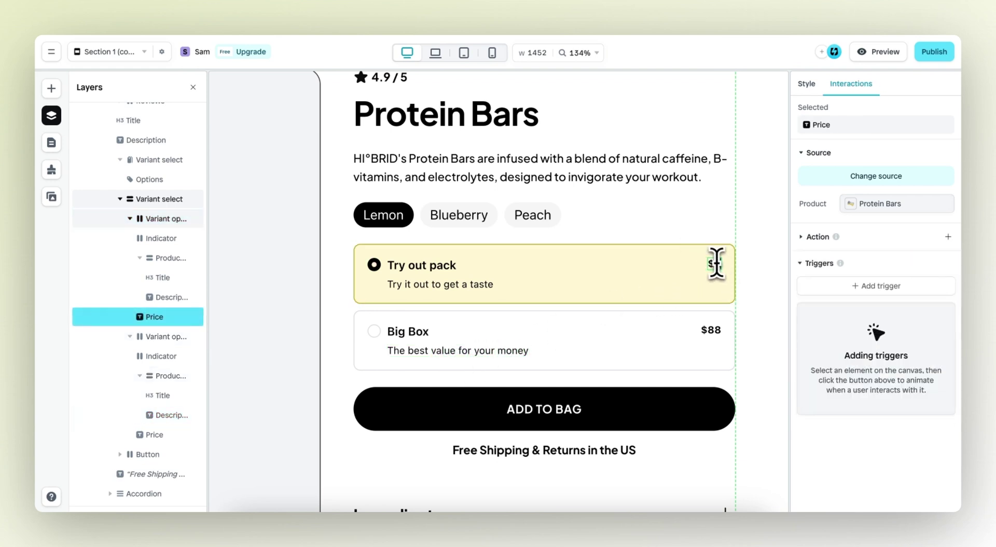
pyautogui.click(715, 329)
pyautogui.doubleClick(714, 329)
pyautogui.write('29')
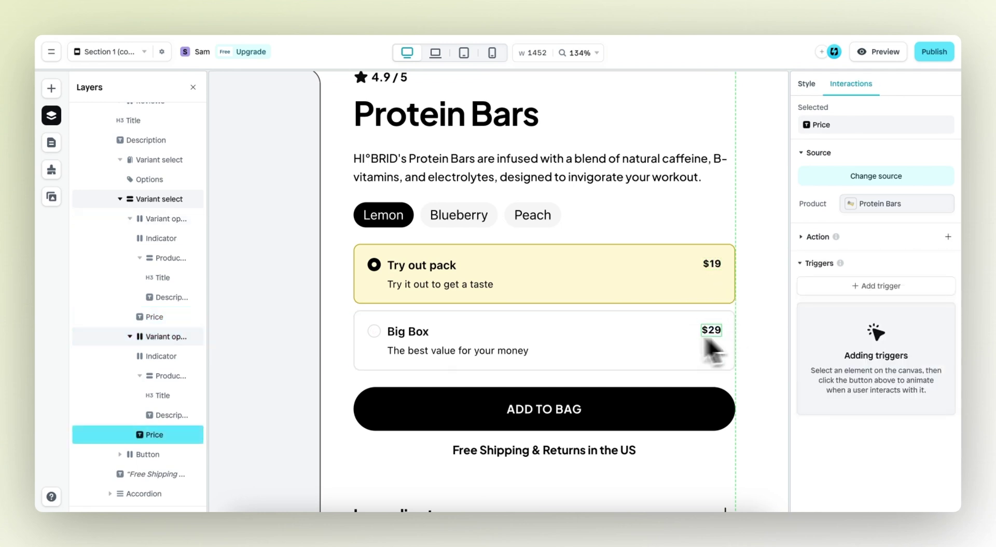
pyautogui.hotkey('shift', '1')
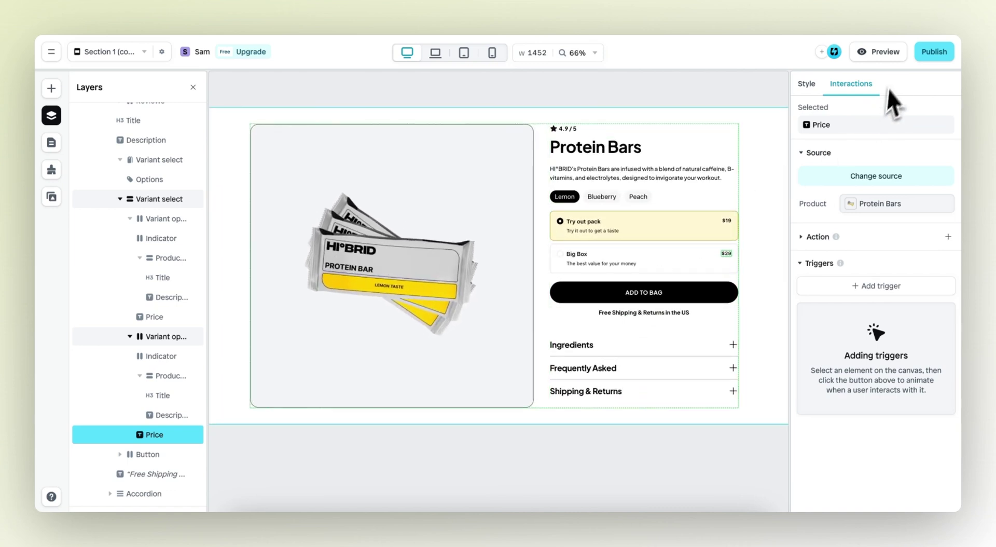
# - Preview the section and test the Big Box and Try out pack options together with the Blueberry and Lemon flavors
pyautogui.click(878, 51)
pyautogui.click(756, 309)
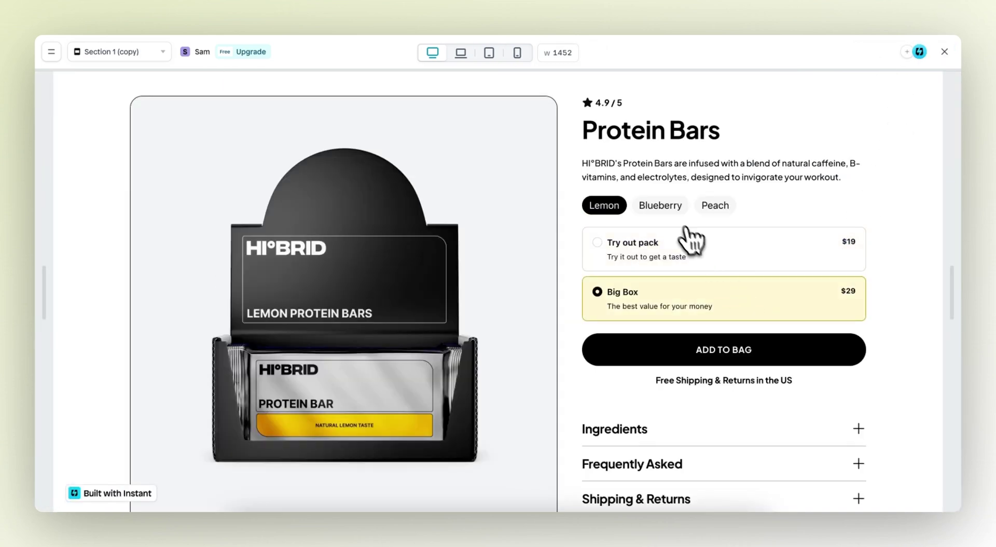
pyautogui.click(666, 208)
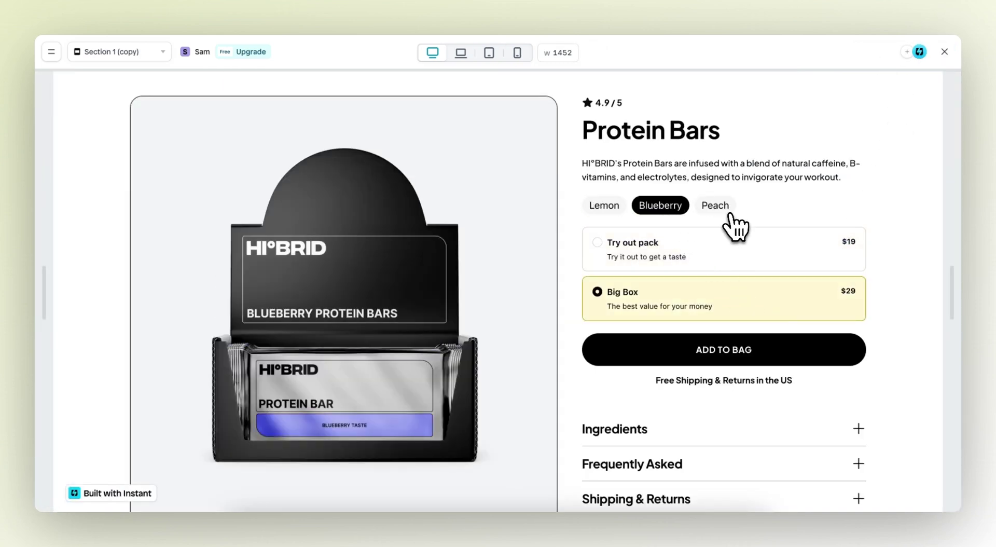
pyautogui.click(738, 267)
pyautogui.click(743, 291)
pyautogui.click(607, 206)
pyautogui.click(944, 52)
pyautogui.scroll(2, 700, 322)
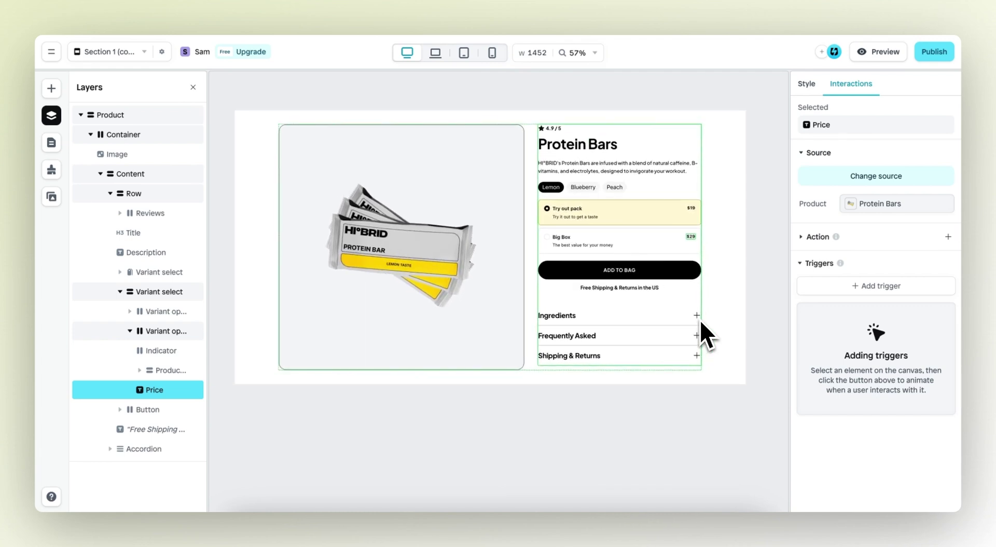